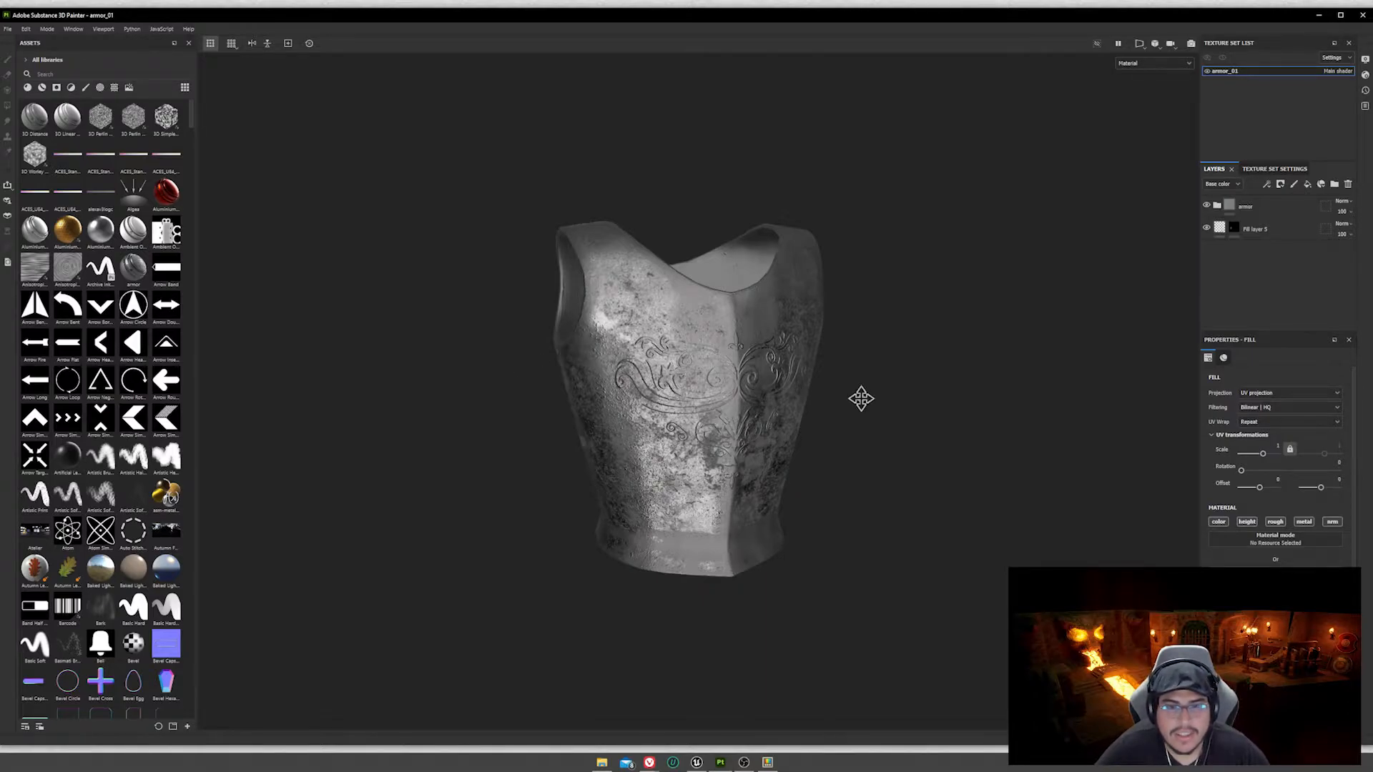
# Compare the armor's appearance between the Substance 3D Painter viewport and the Unreal Engine scene from several angles
pyautogui.keyDown('alt'); pyautogui.moveTo(861, 398); pyautogui.dragTo(821, 407); pyautogui.keyUp('alt')
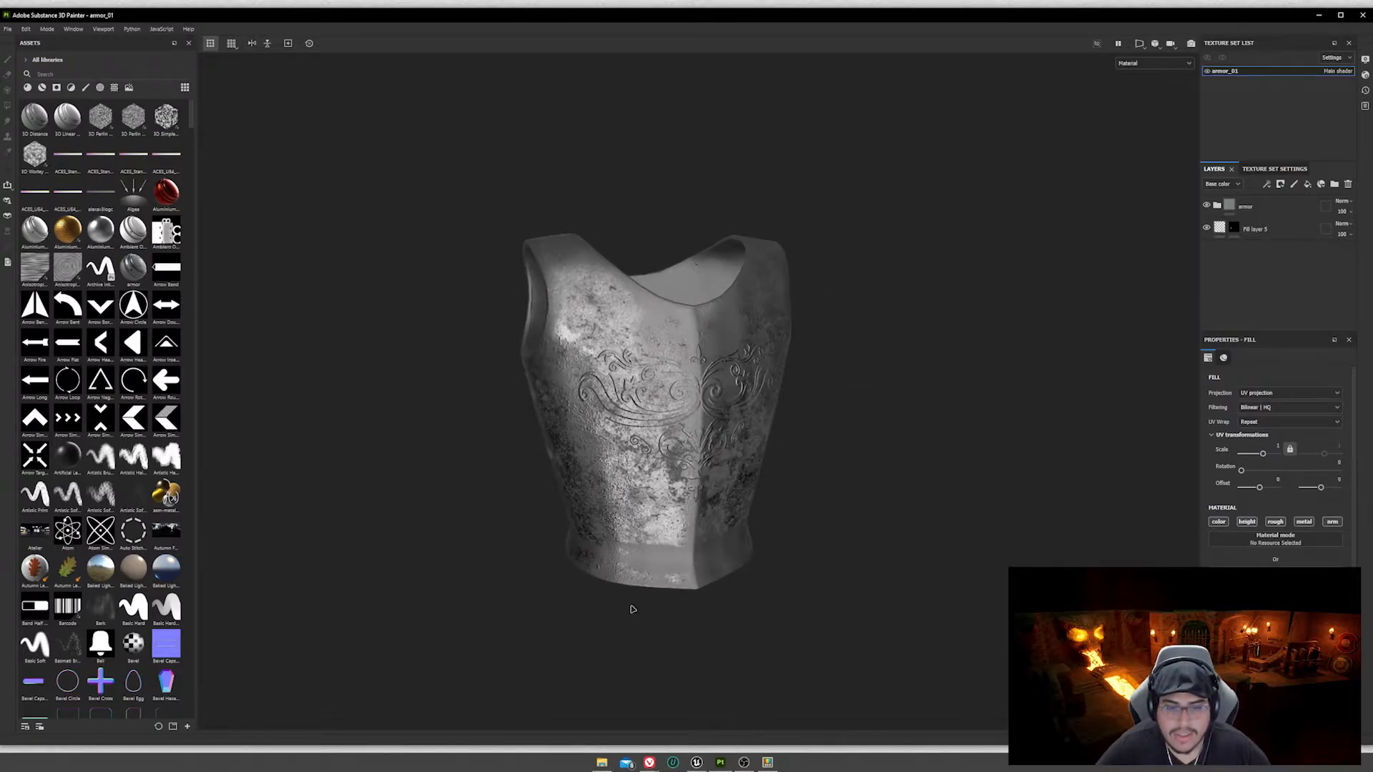
pyautogui.click(696, 762)
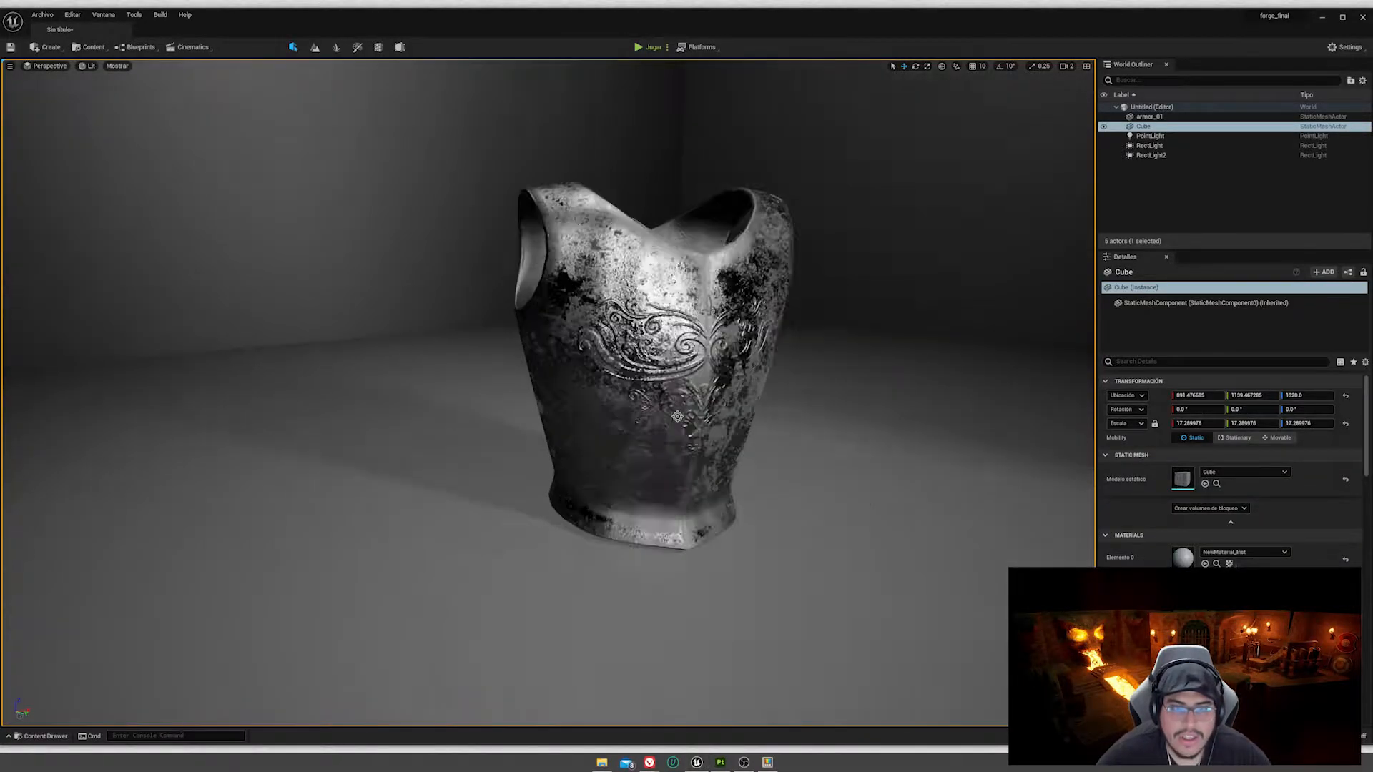
pyautogui.scroll(5, 677, 417)
pyautogui.scroll(-5, 677, 416)
pyautogui.moveTo(677, 416)
pyautogui.mouseDown(button='right')
pyautogui.moveTo(648, 416)
pyautogui.moveTo(630, 396)
pyautogui.moveTo(629, 409)
pyautogui.moveTo(705, 416)
pyautogui.mouseUp(button='right')
pyautogui.press('d')
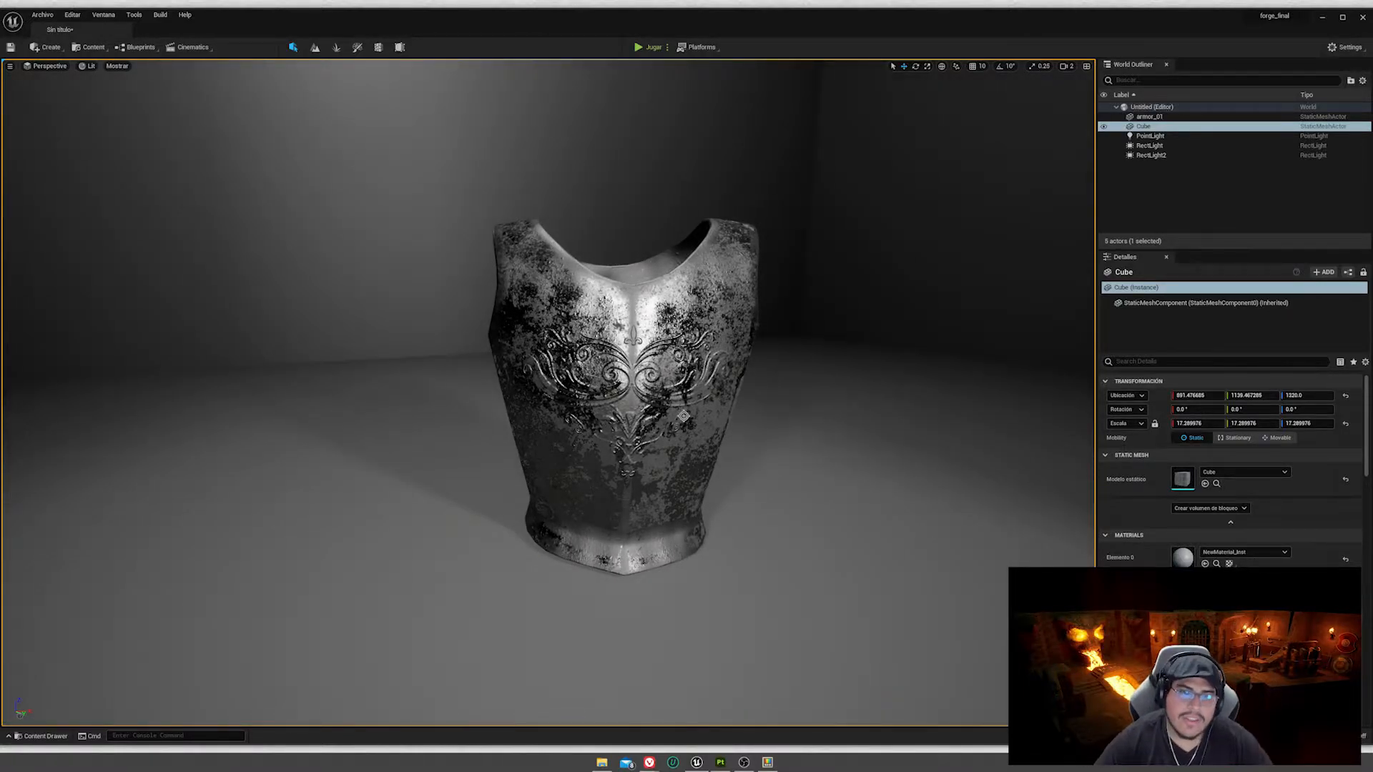
pyautogui.moveTo(719, 765)
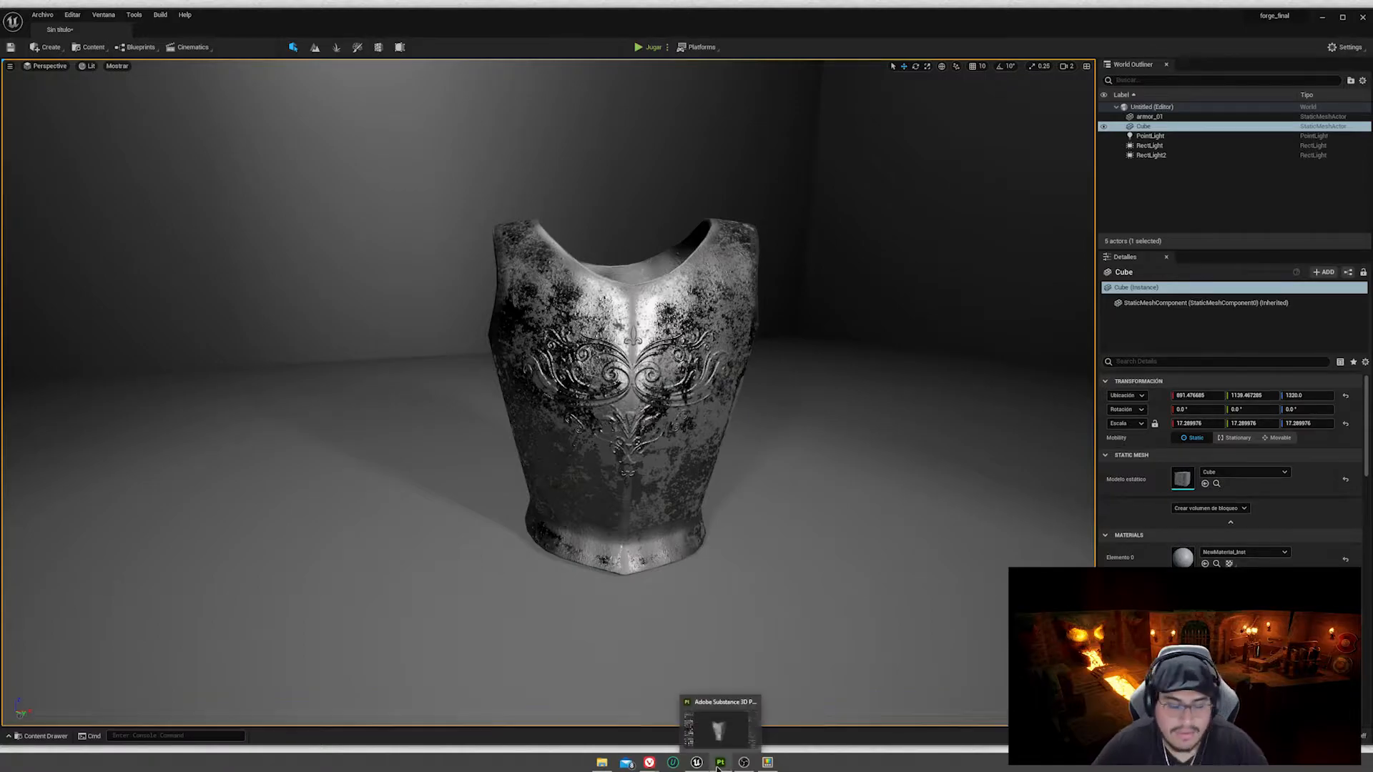
pyautogui.click(728, 732)
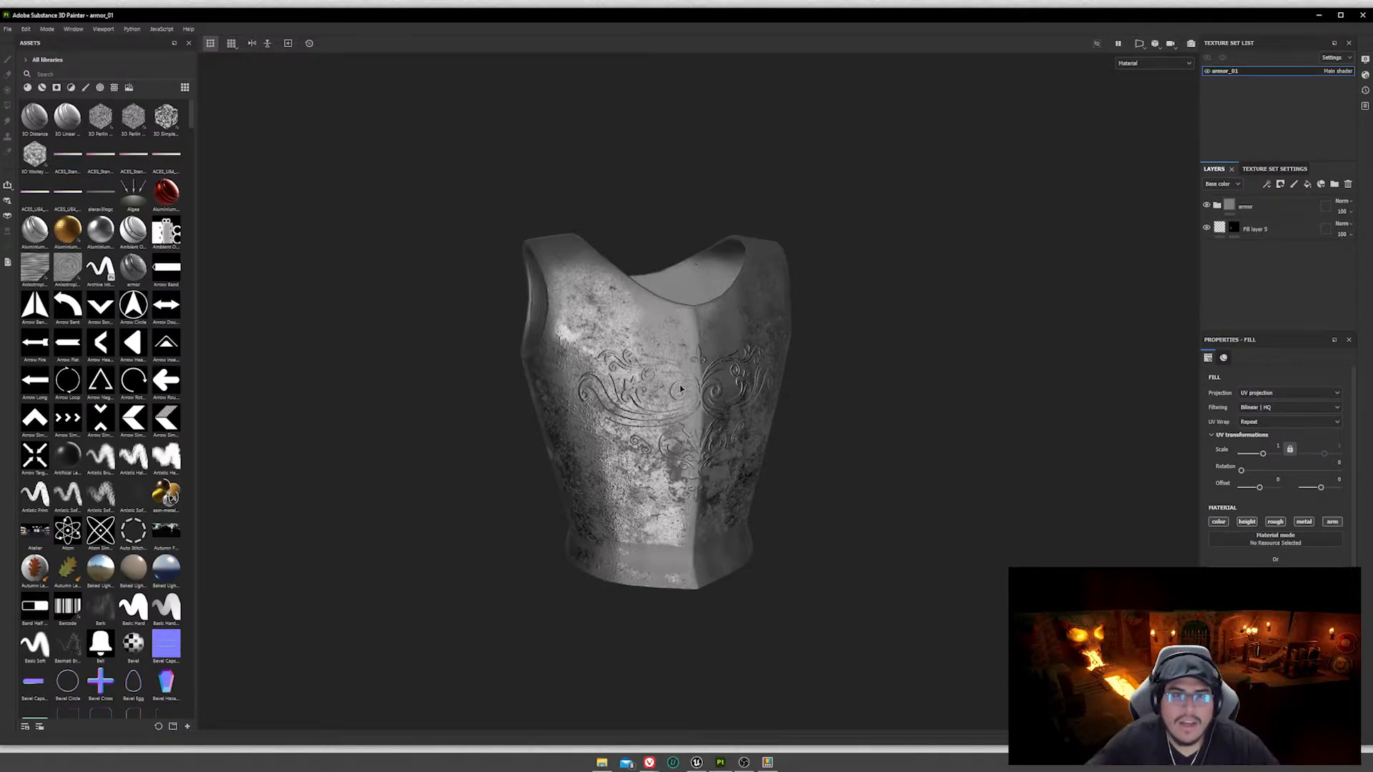
pyautogui.click(696, 762)
pyautogui.keyDown('alt'); pyautogui.moveTo(614, 463); pyautogui.dragTo(672, 458); pyautogui.keyUp('alt')
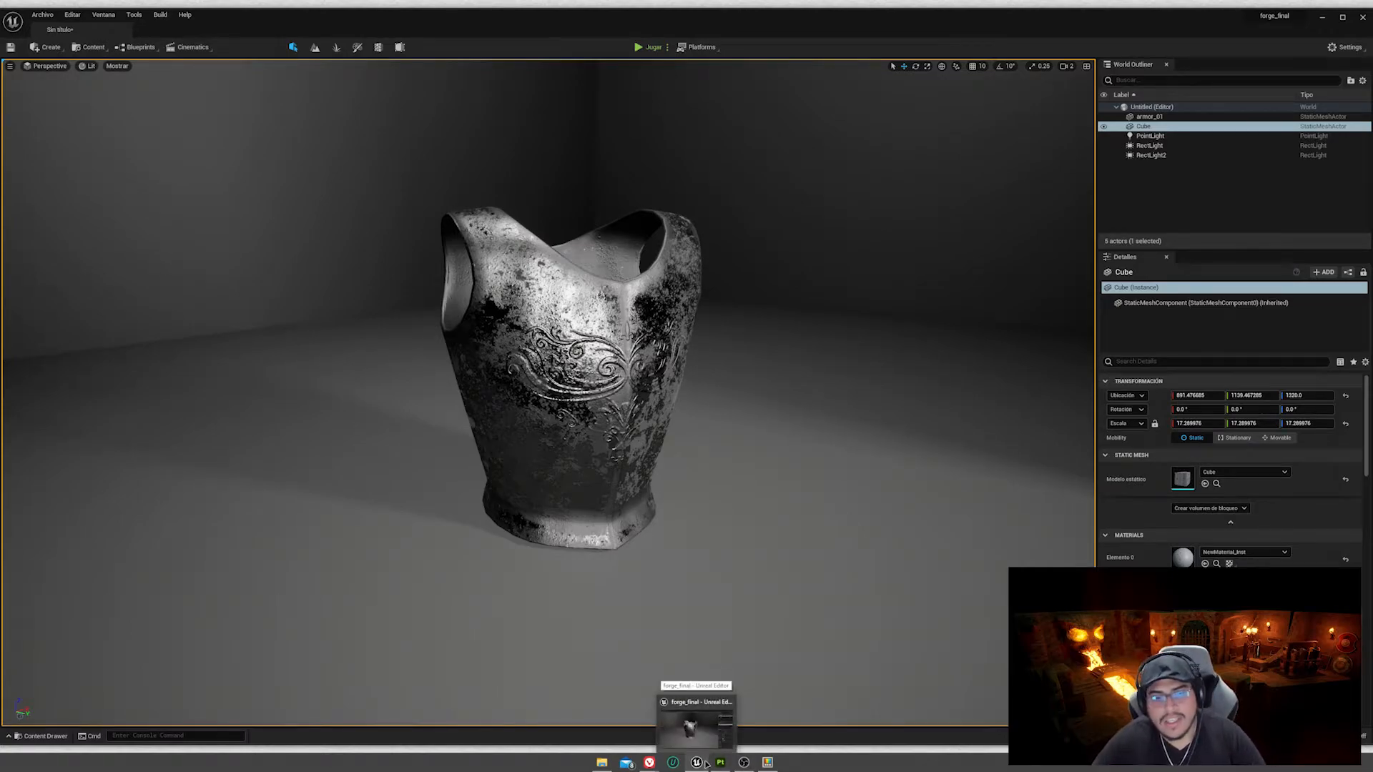
pyautogui.click(724, 694)
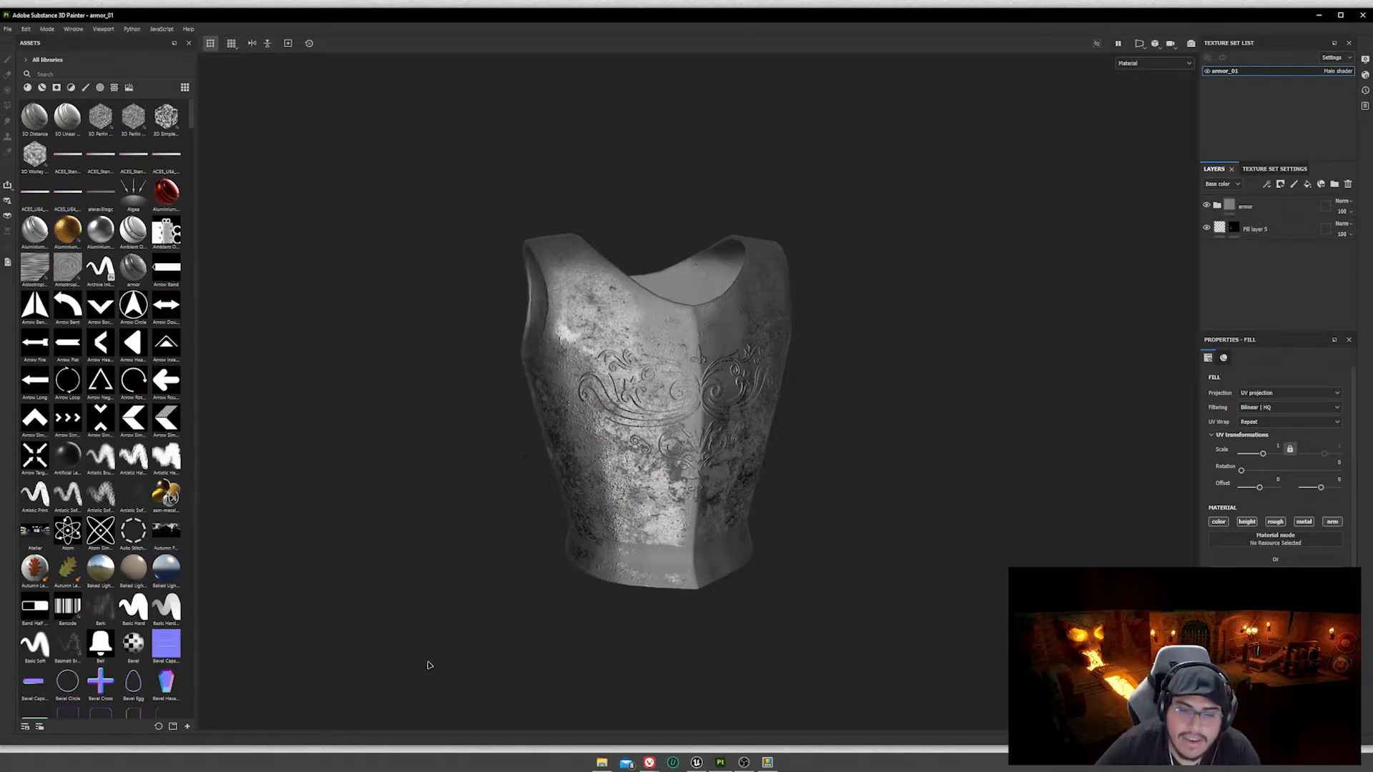
pyautogui.click(697, 762)
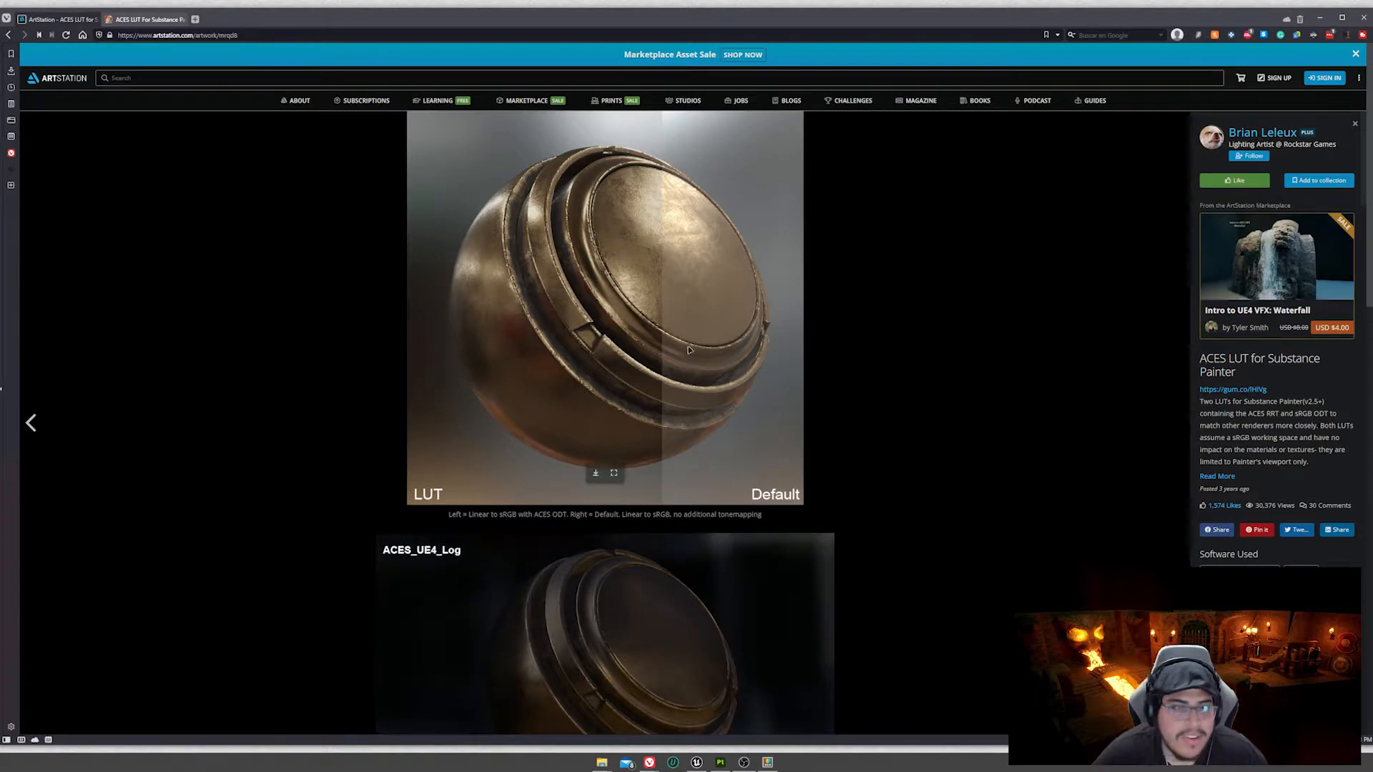
# Examine the sample renders on the ArtStation page of ACES LUT for Substance Painter
pyautogui.scroll(-6, 684, 397)
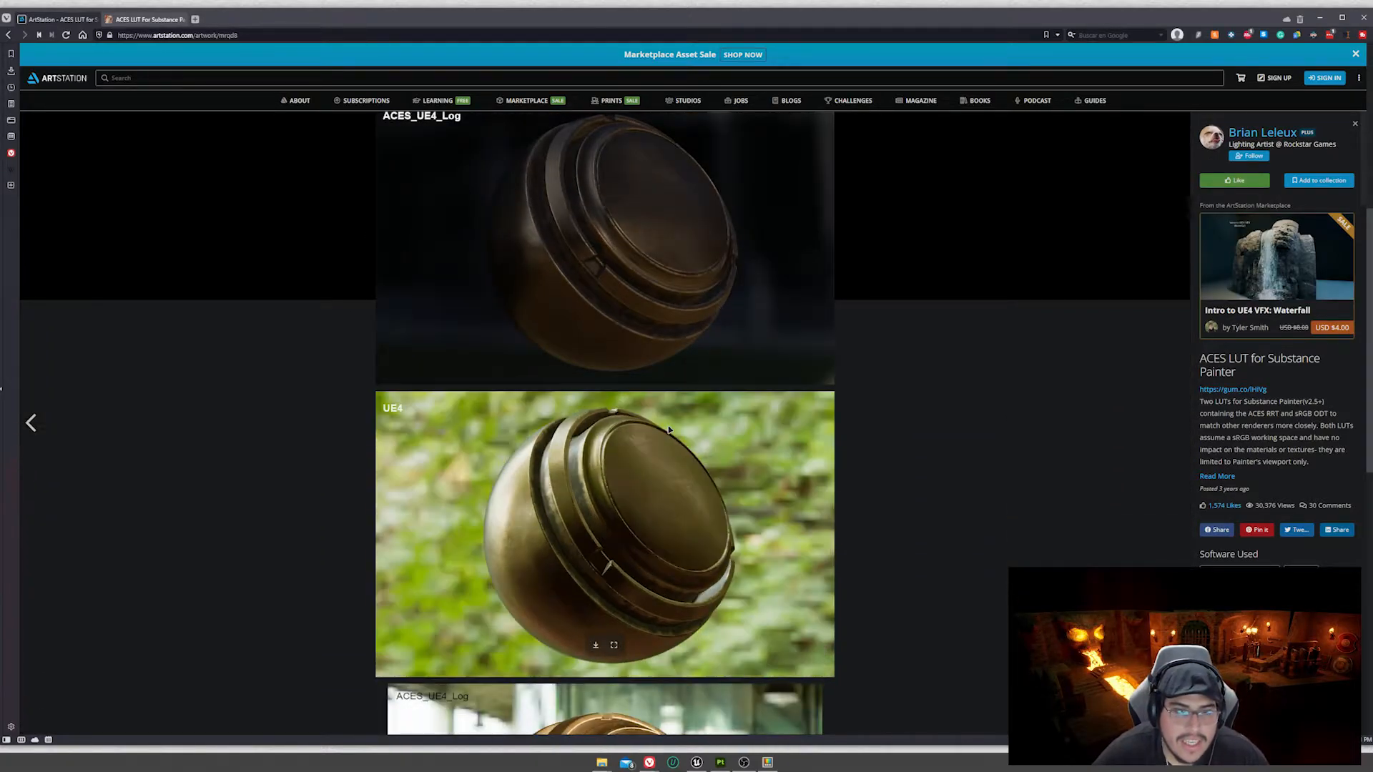
pyautogui.scroll(-5, 668, 429)
pyautogui.scroll(-4, 669, 429)
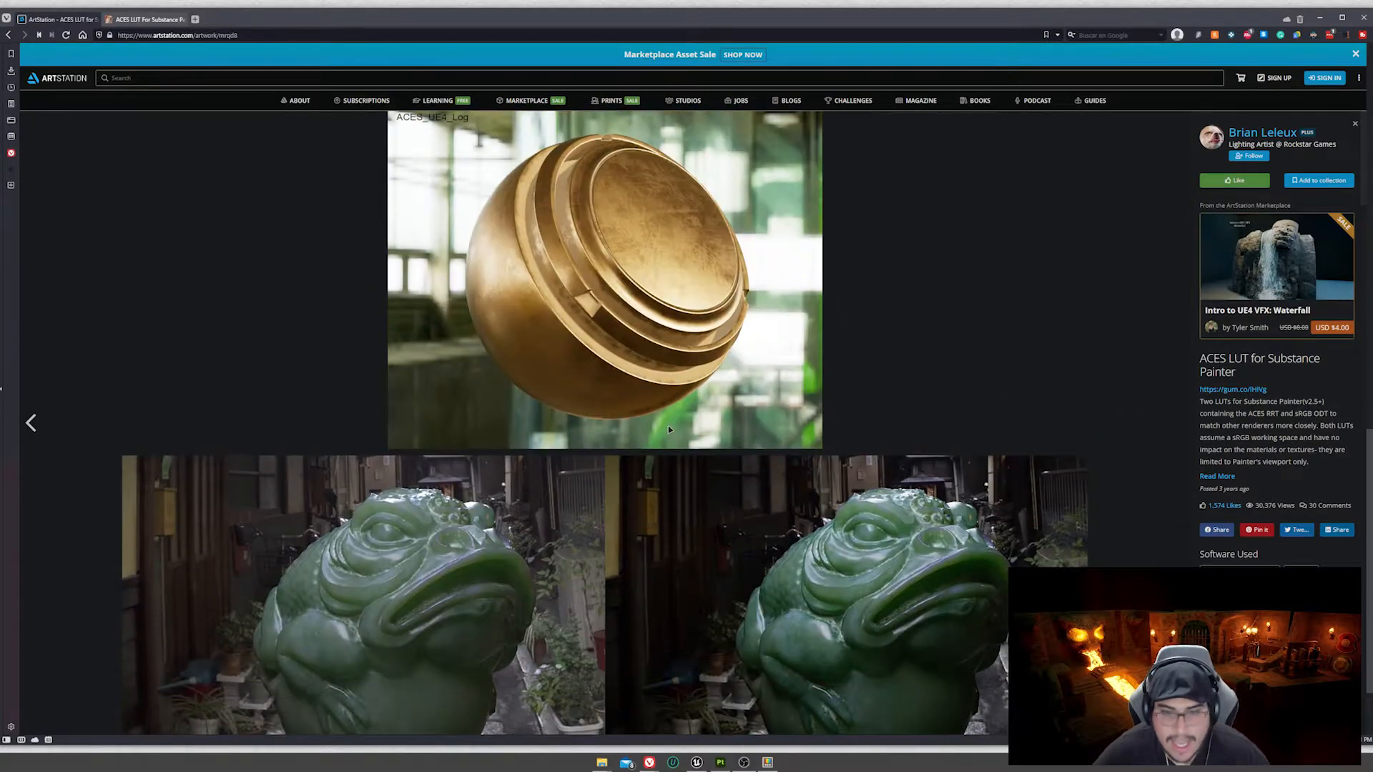
pyautogui.scroll(4, 843, 444)
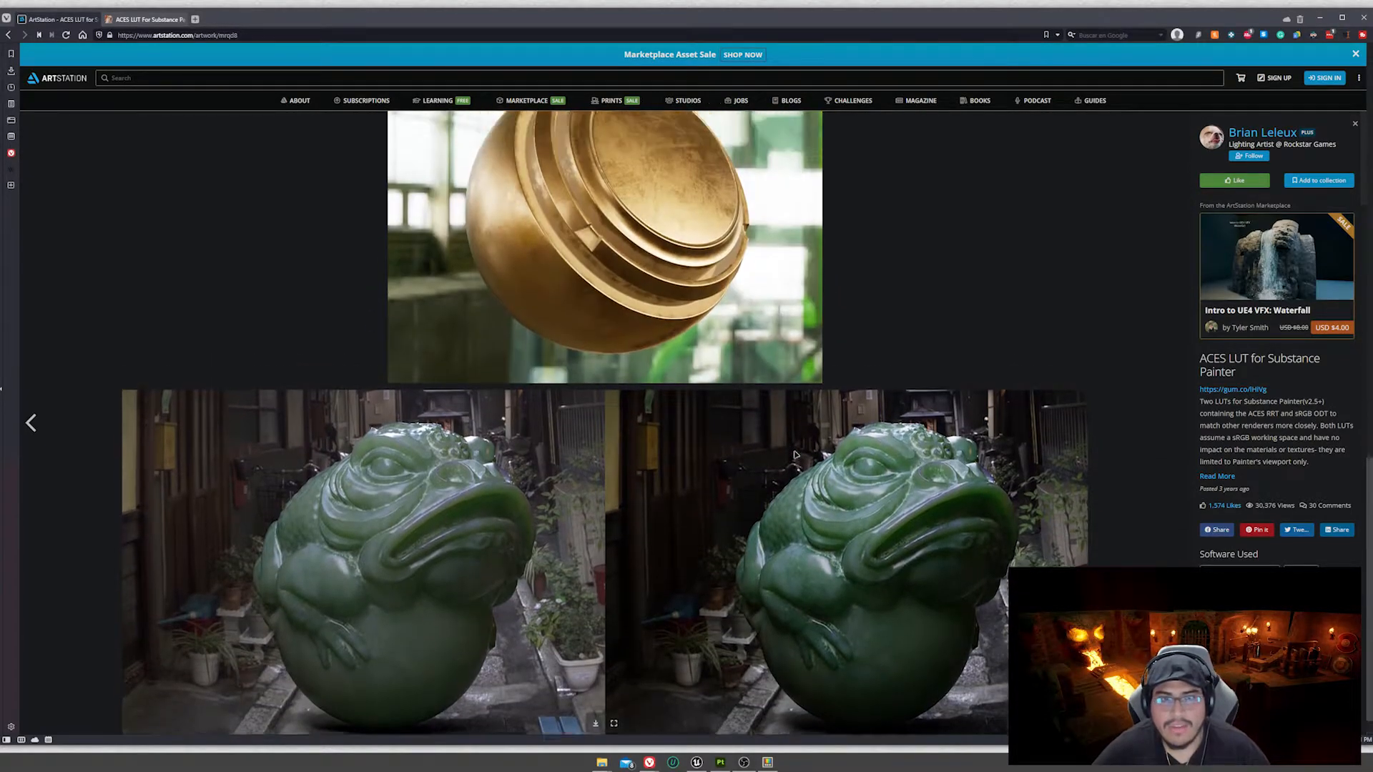
pyautogui.scroll(3, 835, 501)
pyautogui.scroll(-3, 758, 457)
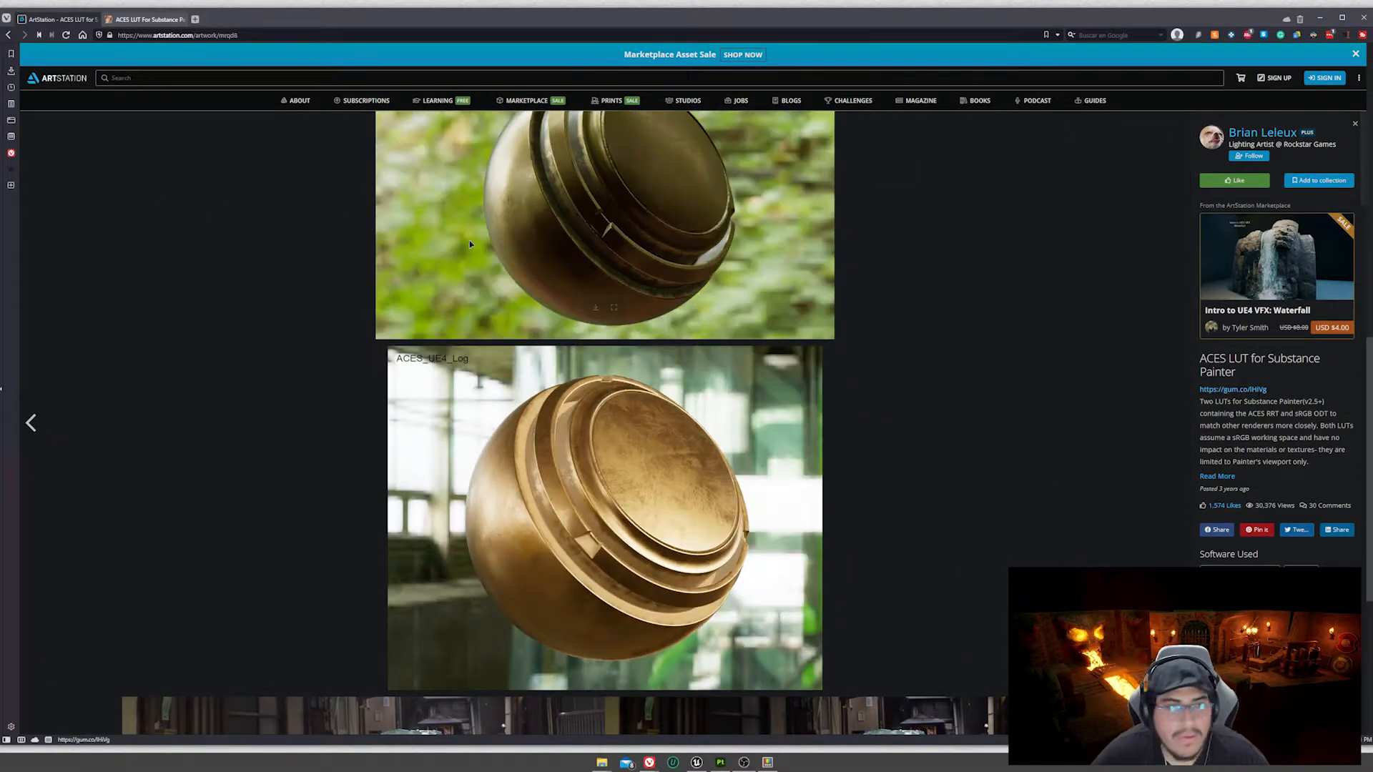
# Read the Gumroad description and usage instructions for ACES LUT For Substance Painter
pyautogui.click(147, 19)
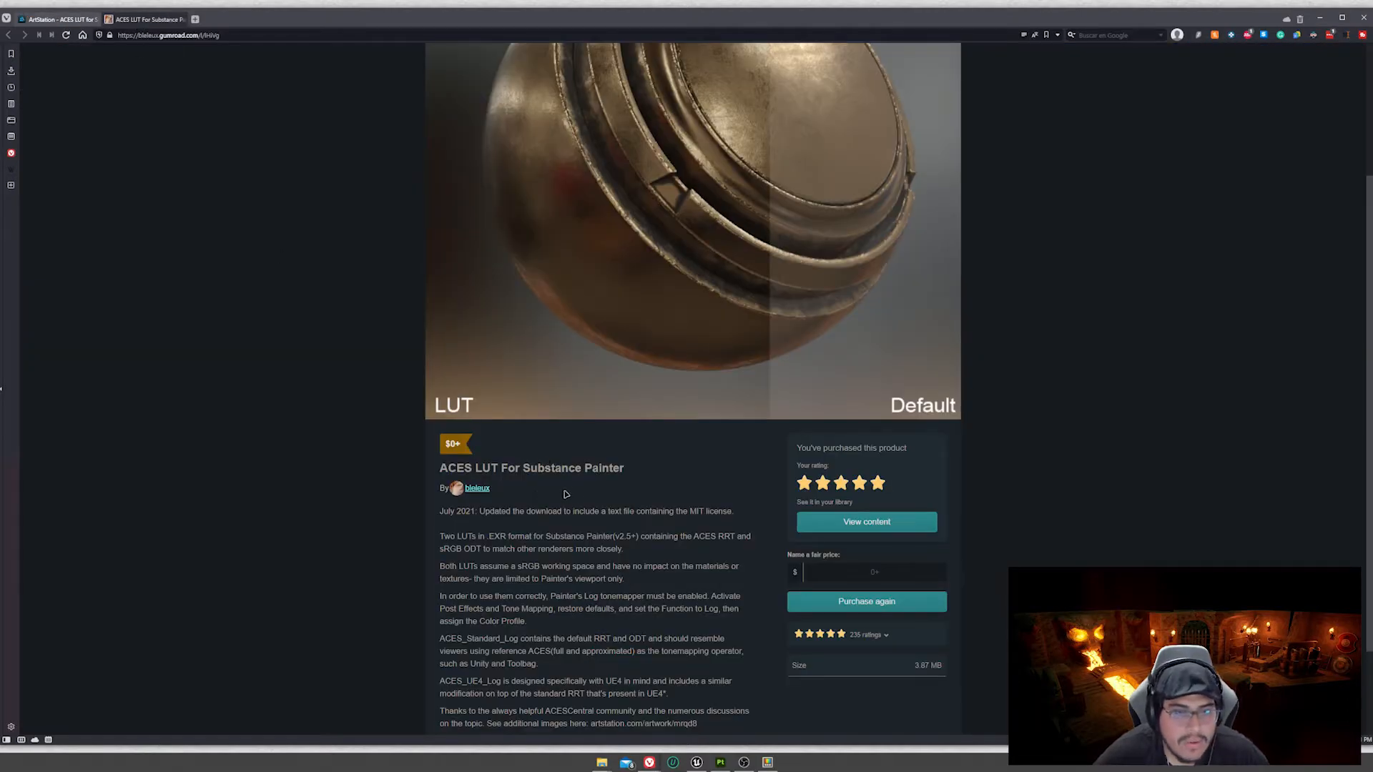
pyautogui.scroll(2, 586, 500)
pyautogui.scroll(-3, 600, 511)
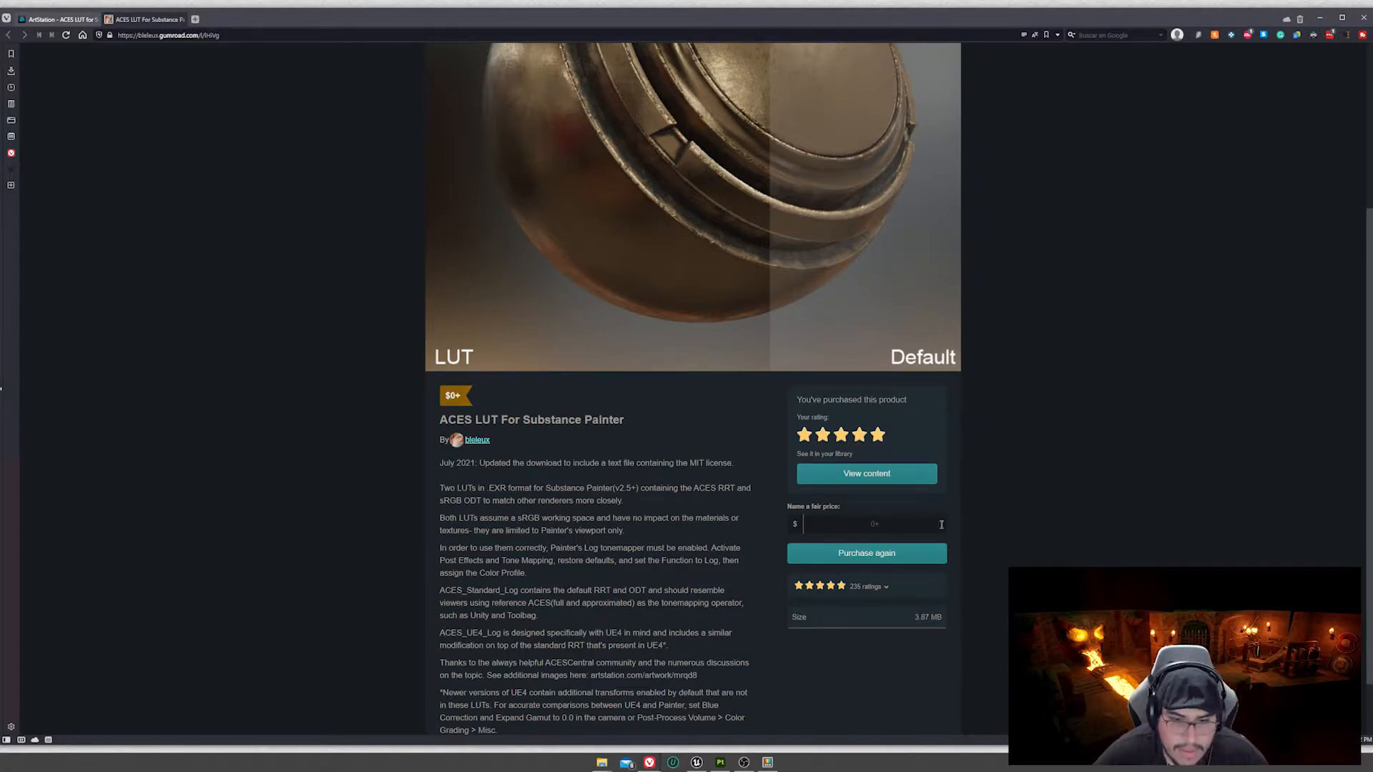
pyautogui.scroll(-1, 504, 509)
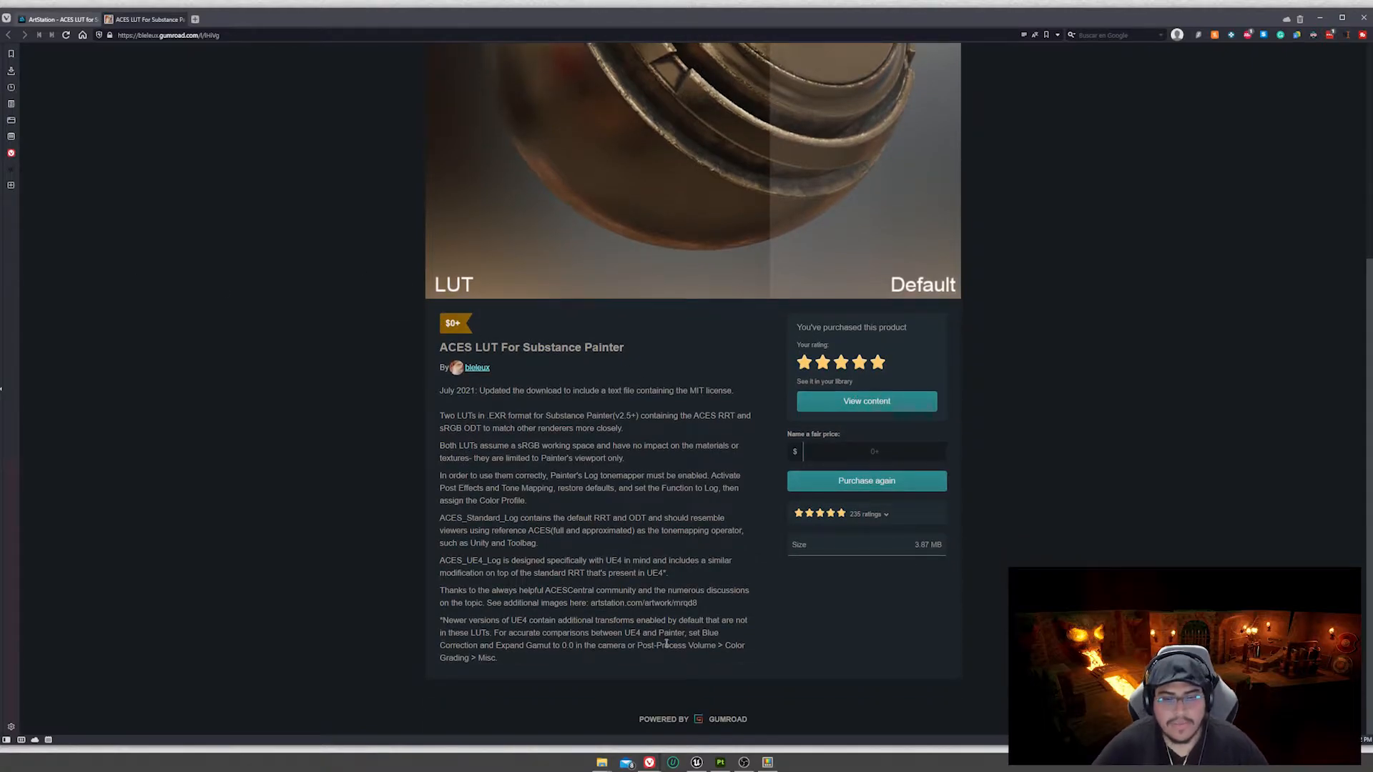
# Bring ACES_Standard_Log.exr and ACES_UE4_Log.exr from the ACES_For_Painter folder in File Explorer into Substance 3D Painter as resources to import
pyautogui.click(720, 762)
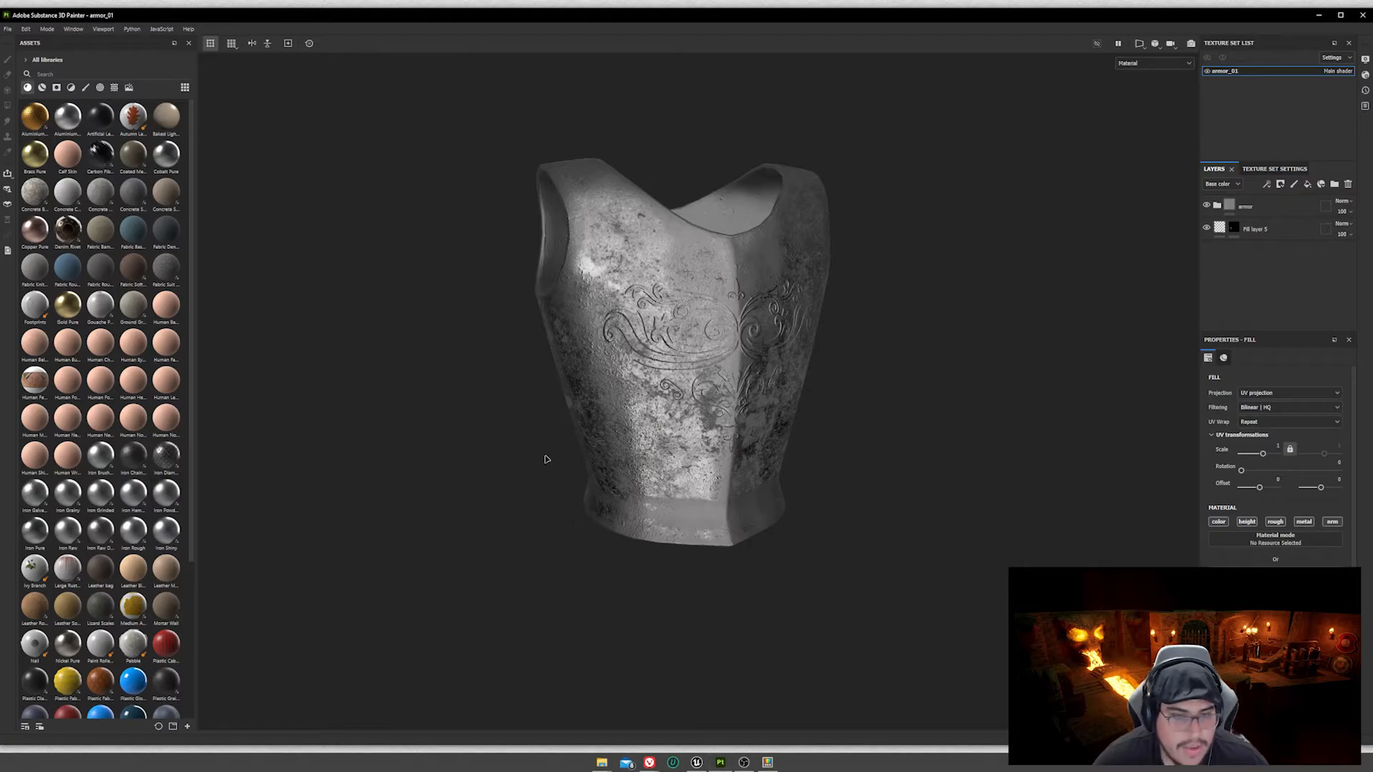
pyautogui.moveTo(592, 767)
pyautogui.click(561, 724)
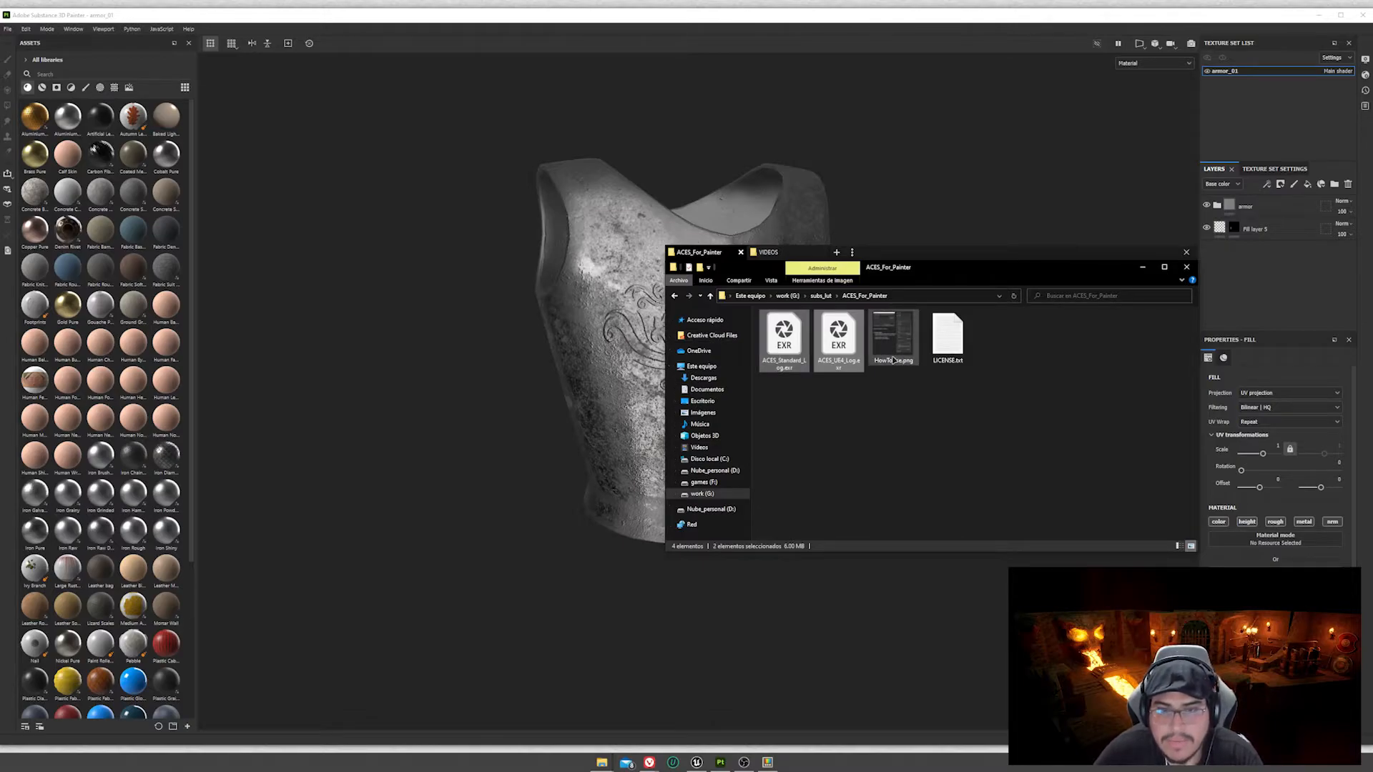
pyautogui.moveTo(981, 425); pyautogui.dragTo(743, 318)
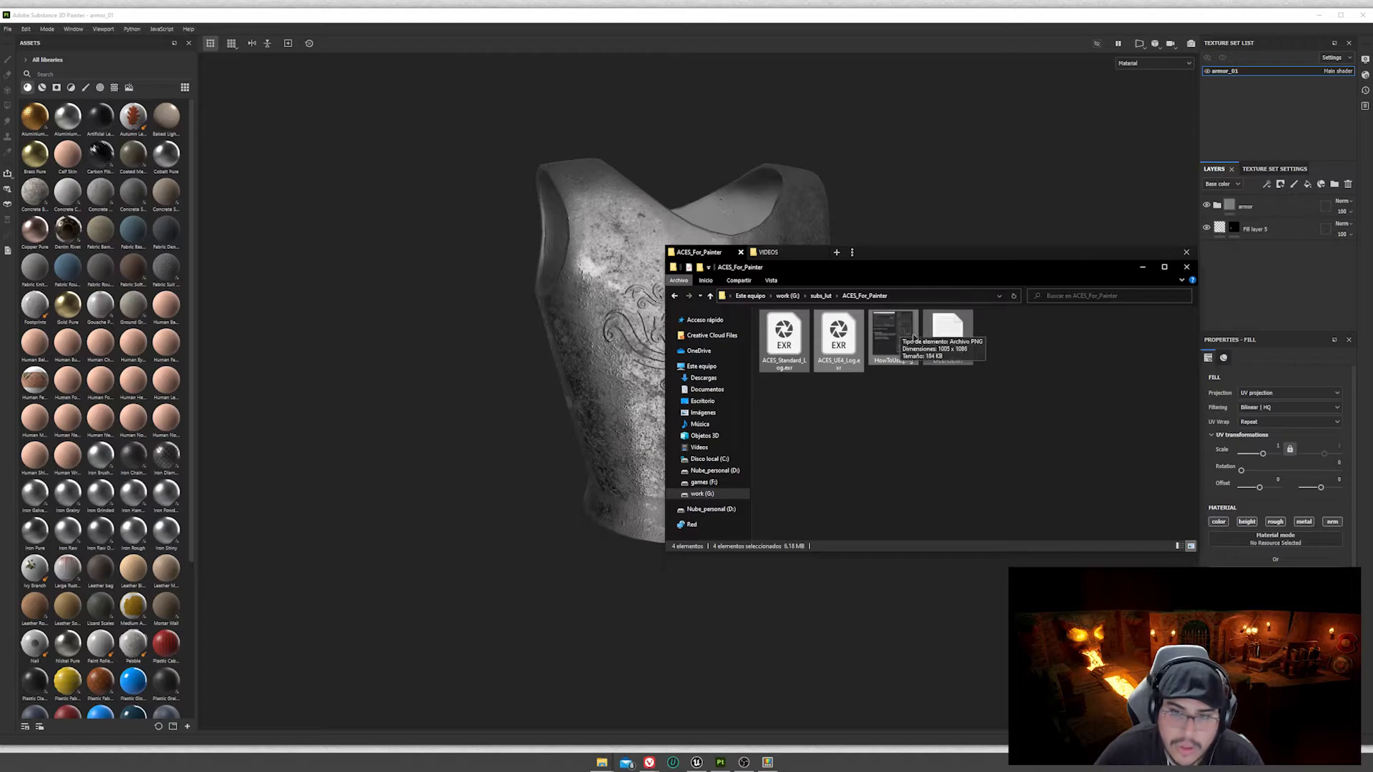
pyautogui.click(848, 417)
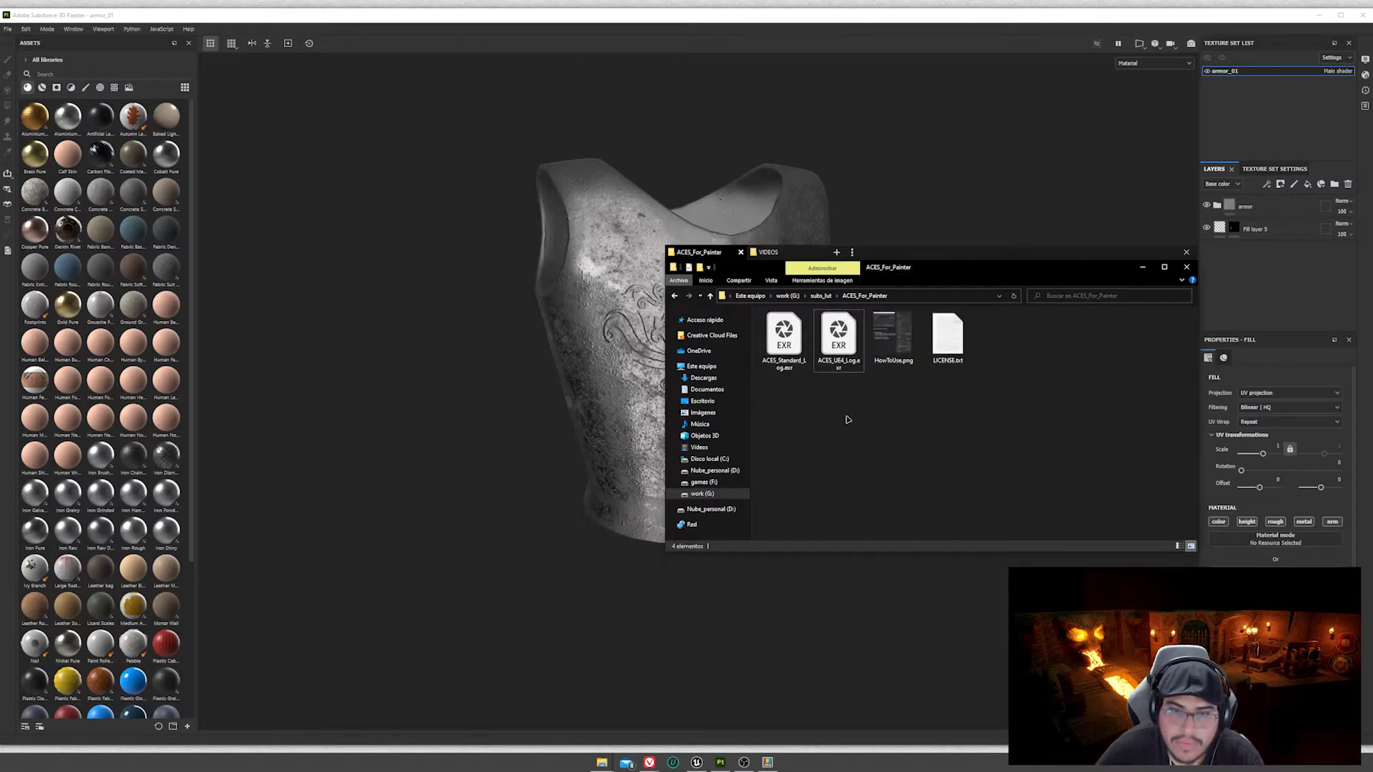
pyautogui.click(794, 340)
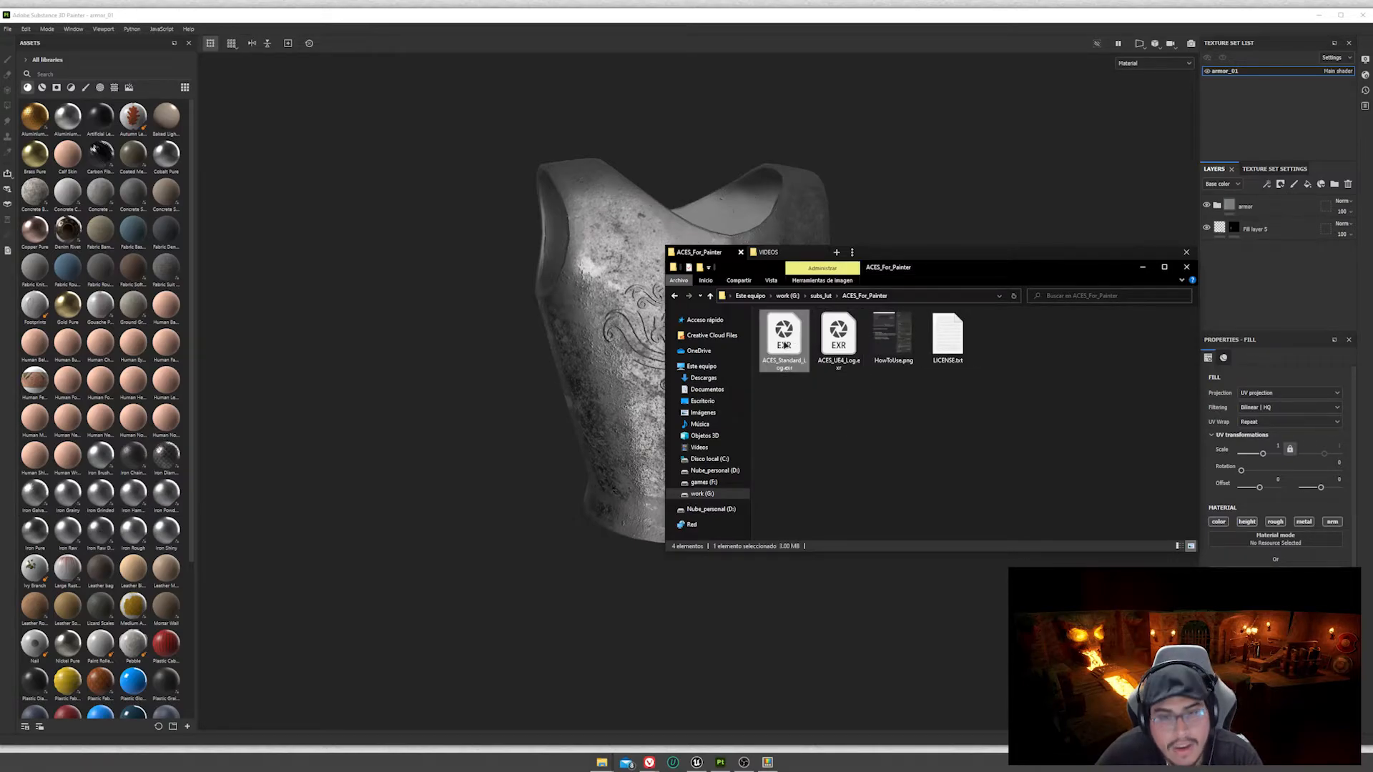
pyautogui.click(856, 341)
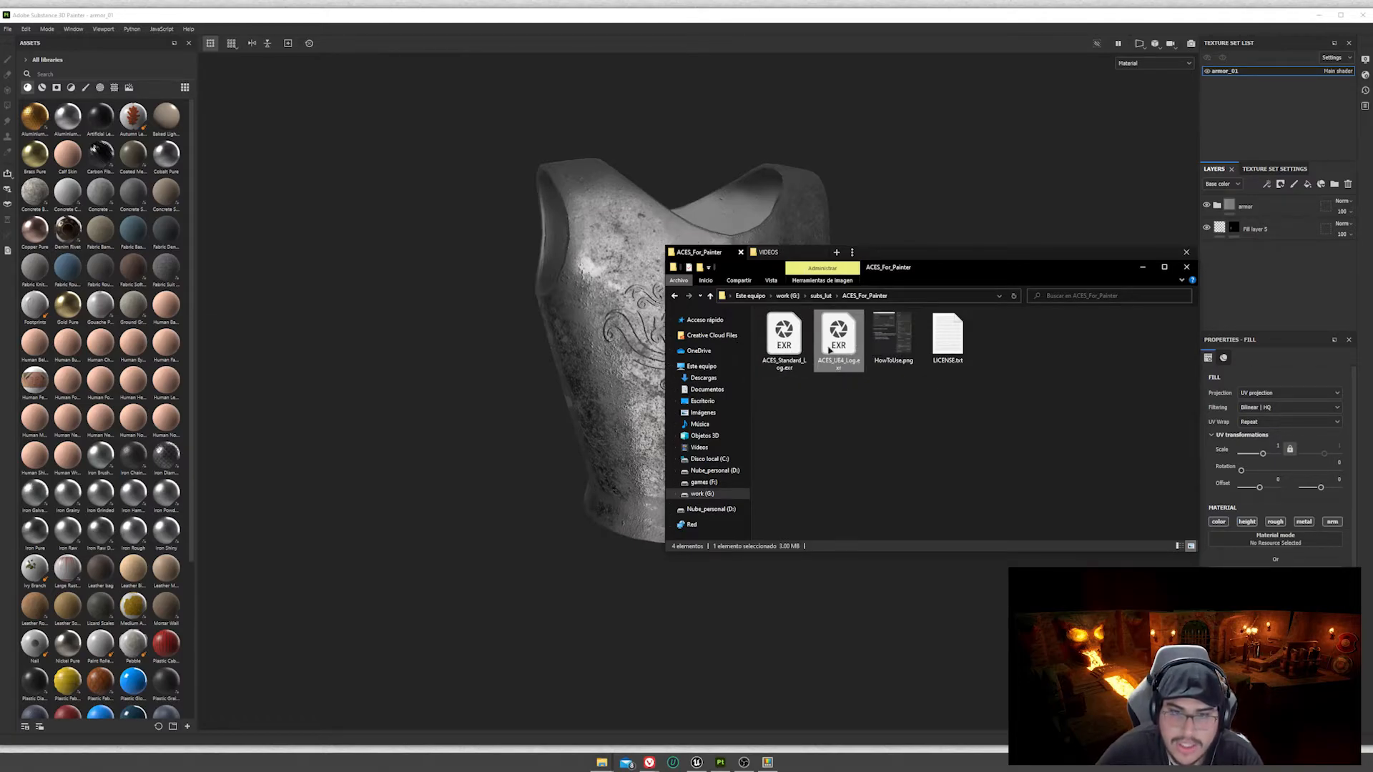
pyautogui.moveTo(844, 439); pyautogui.dragTo(754, 316)
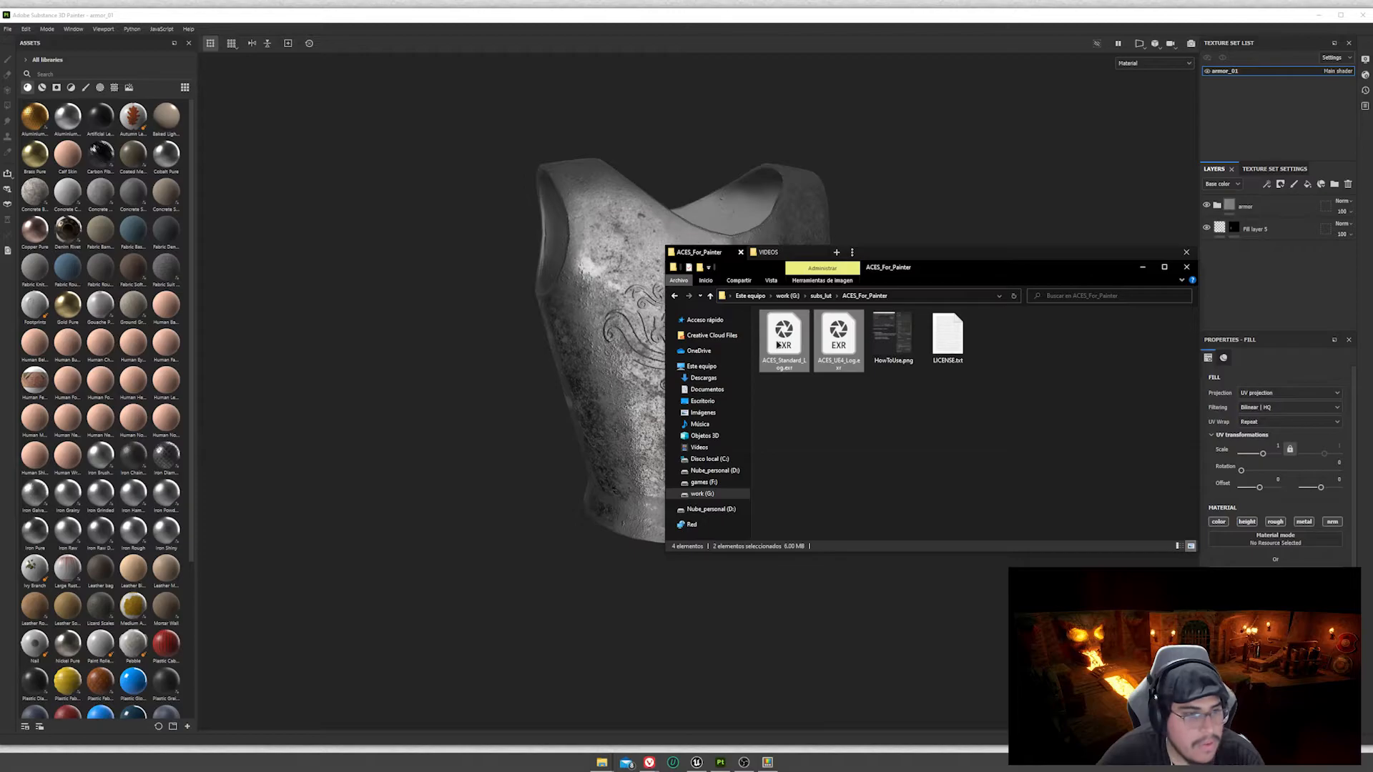
pyautogui.moveTo(787, 335)
pyautogui.mouseDown()
pyautogui.moveTo(307, 332)
pyautogui.moveTo(478, 346)
pyautogui.mouseUp()
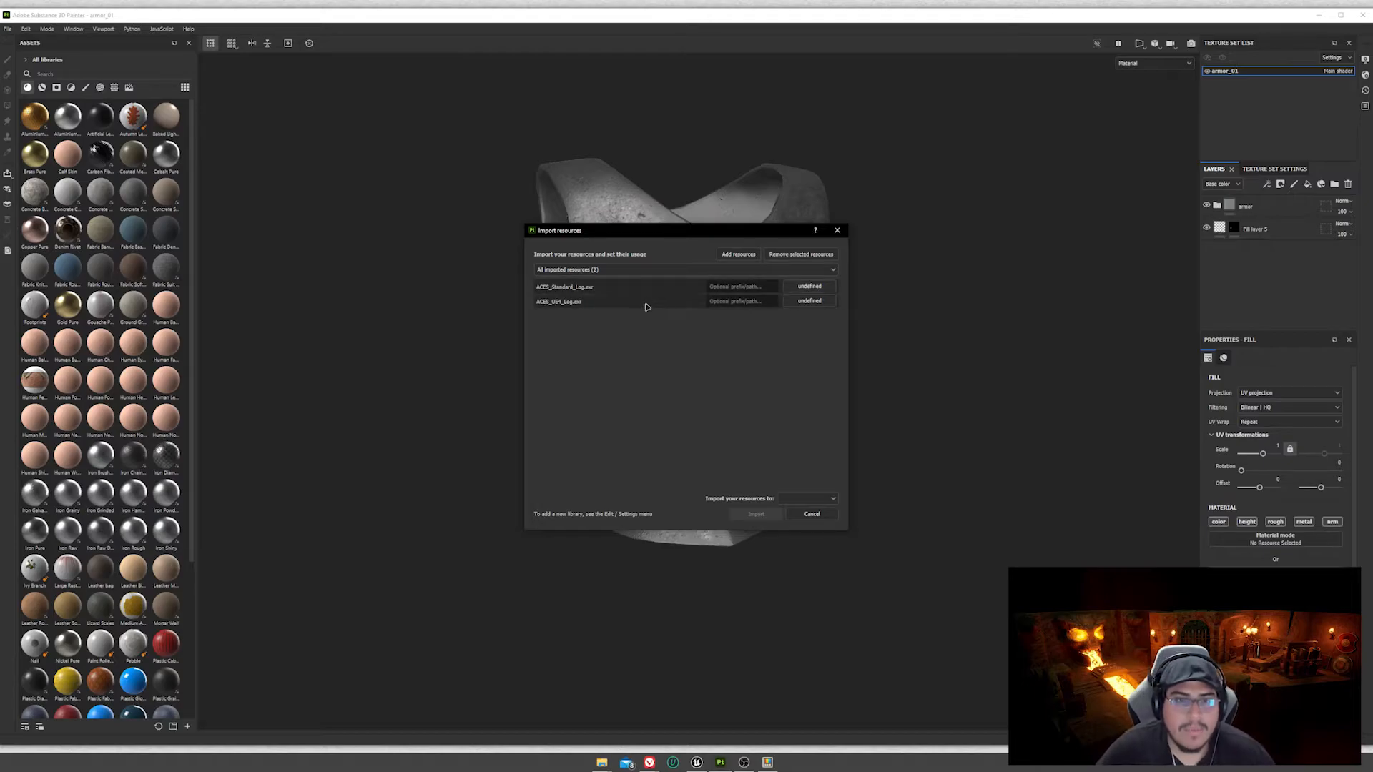
# Set the usage of both EXR files to colorlut and import them into the current session
pyautogui.click(809, 286)
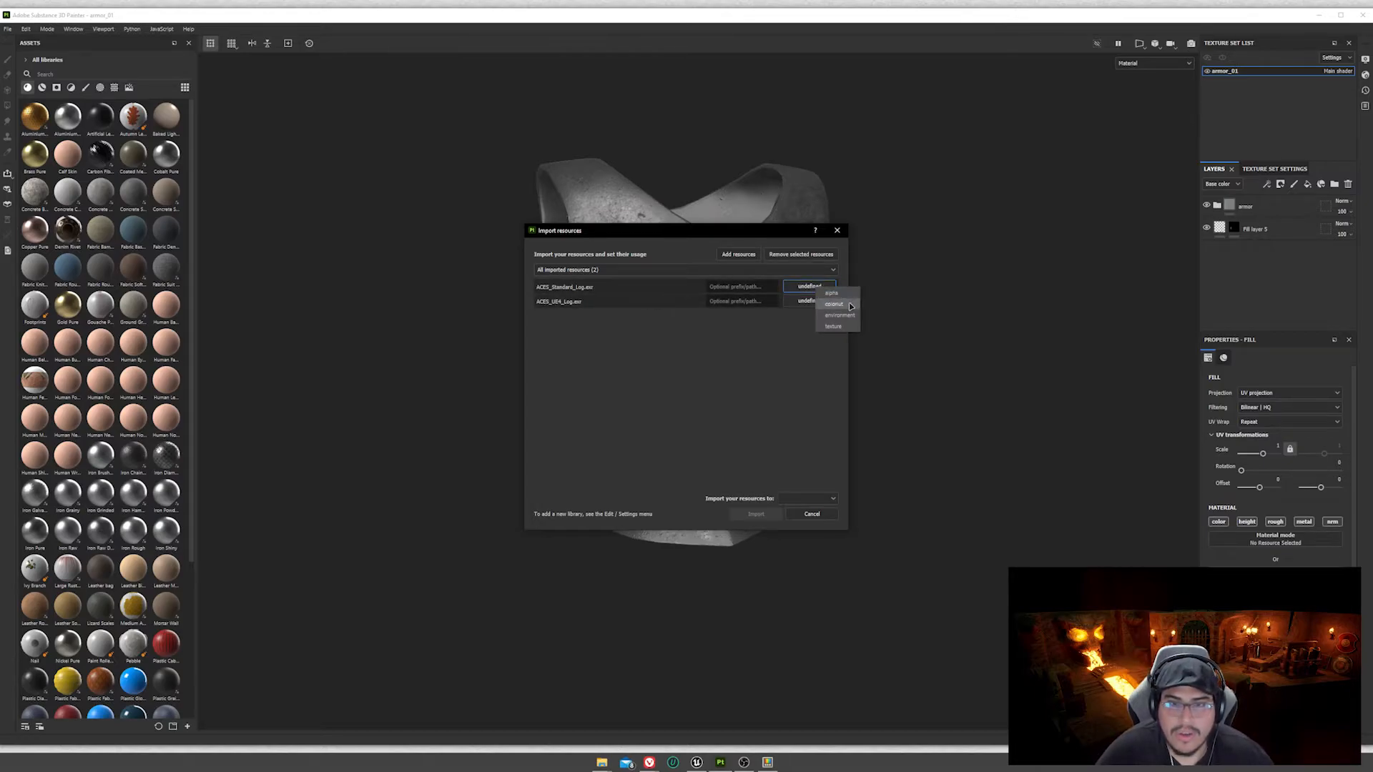
pyautogui.click(849, 305)
pyautogui.click(806, 498)
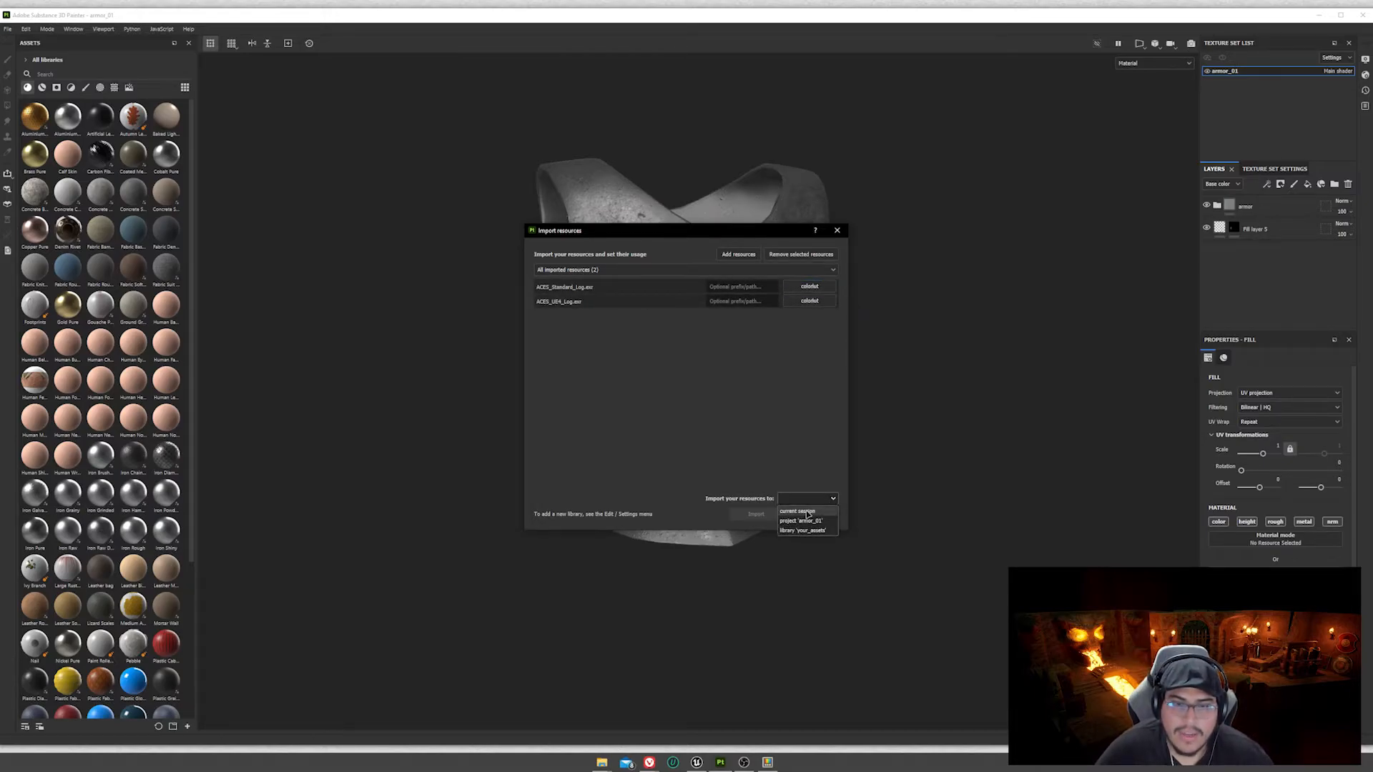
pyautogui.click(807, 512)
pyautogui.click(757, 514)
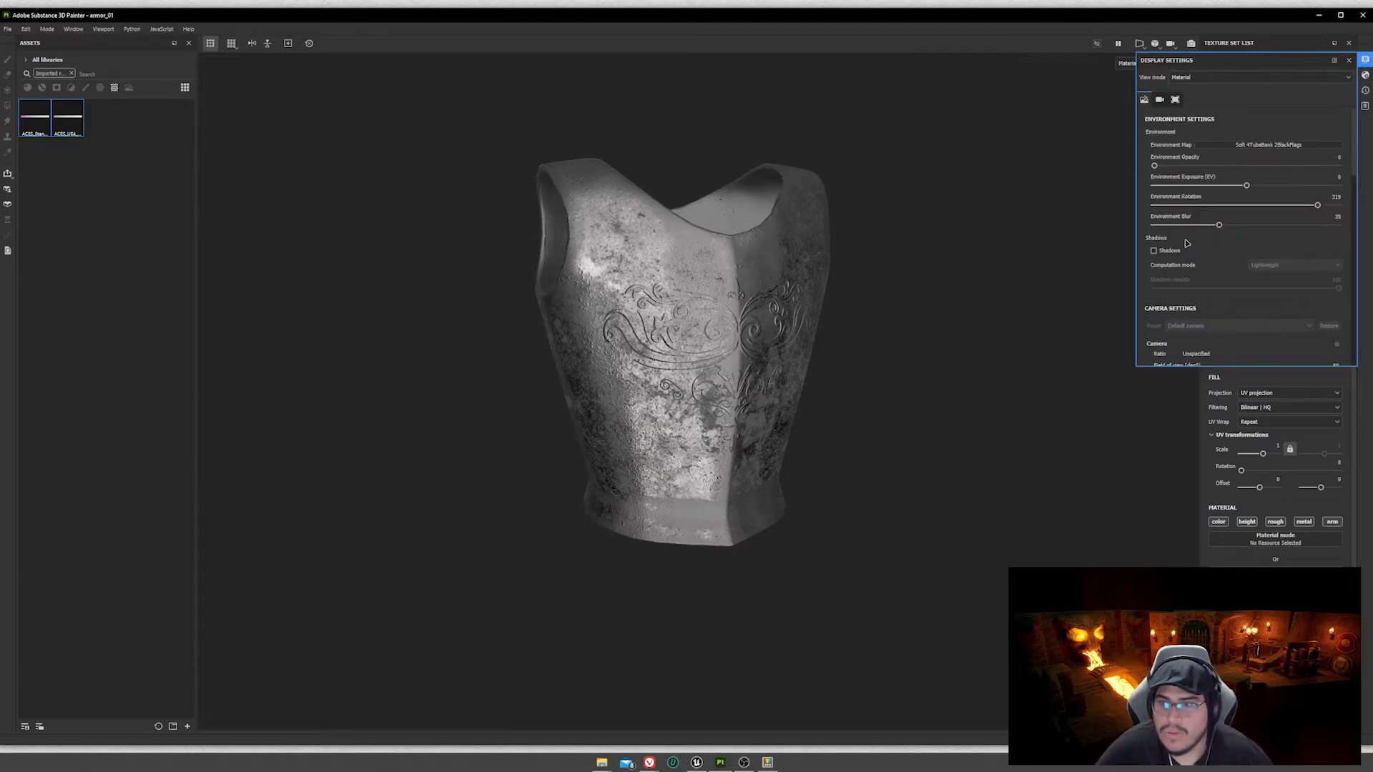
# Activate post effects in the display settings and enable Tone Mapping with its function set to Log
pyautogui.scroll(-3, 1184, 255)
pyautogui.scroll(-3, 1185, 263)
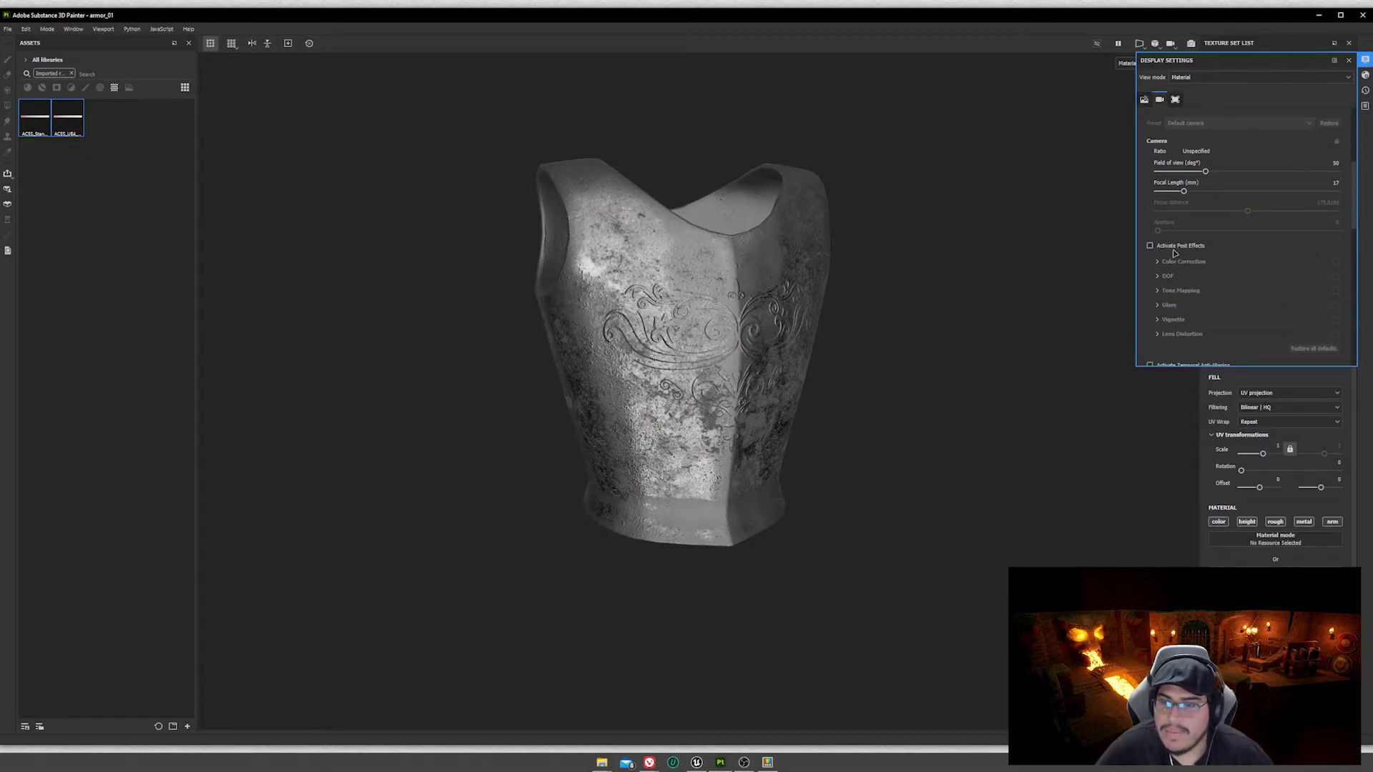
pyautogui.click(1149, 246)
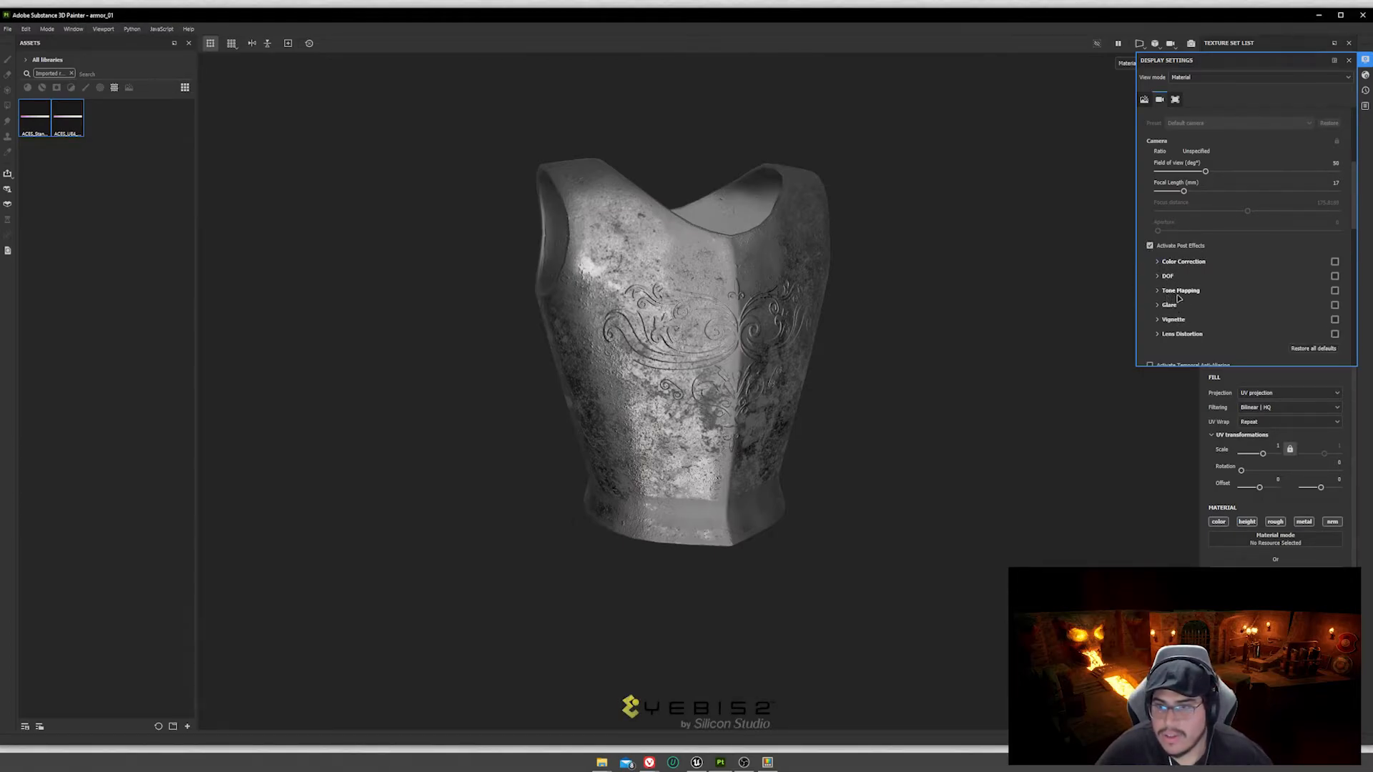
pyautogui.click(1176, 291)
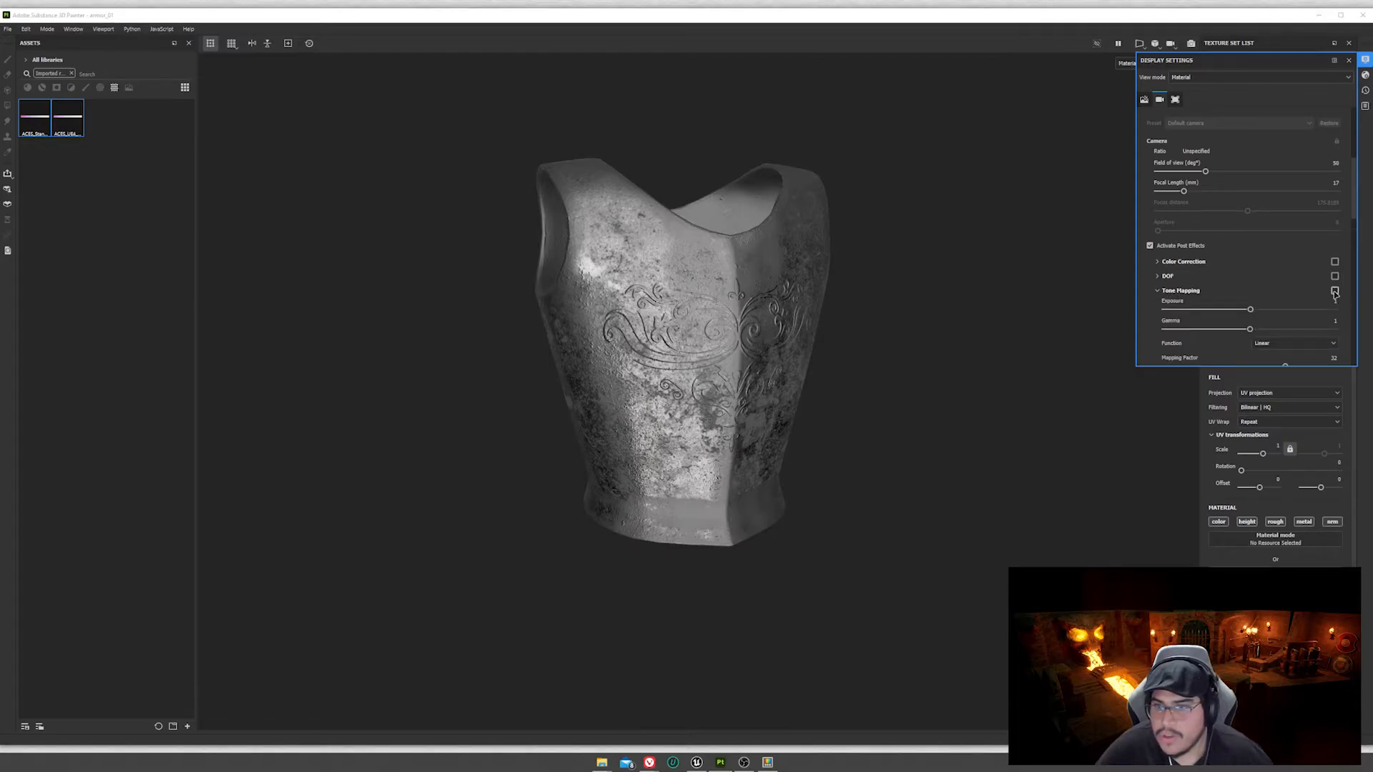
pyautogui.scroll(-1, 1176, 308)
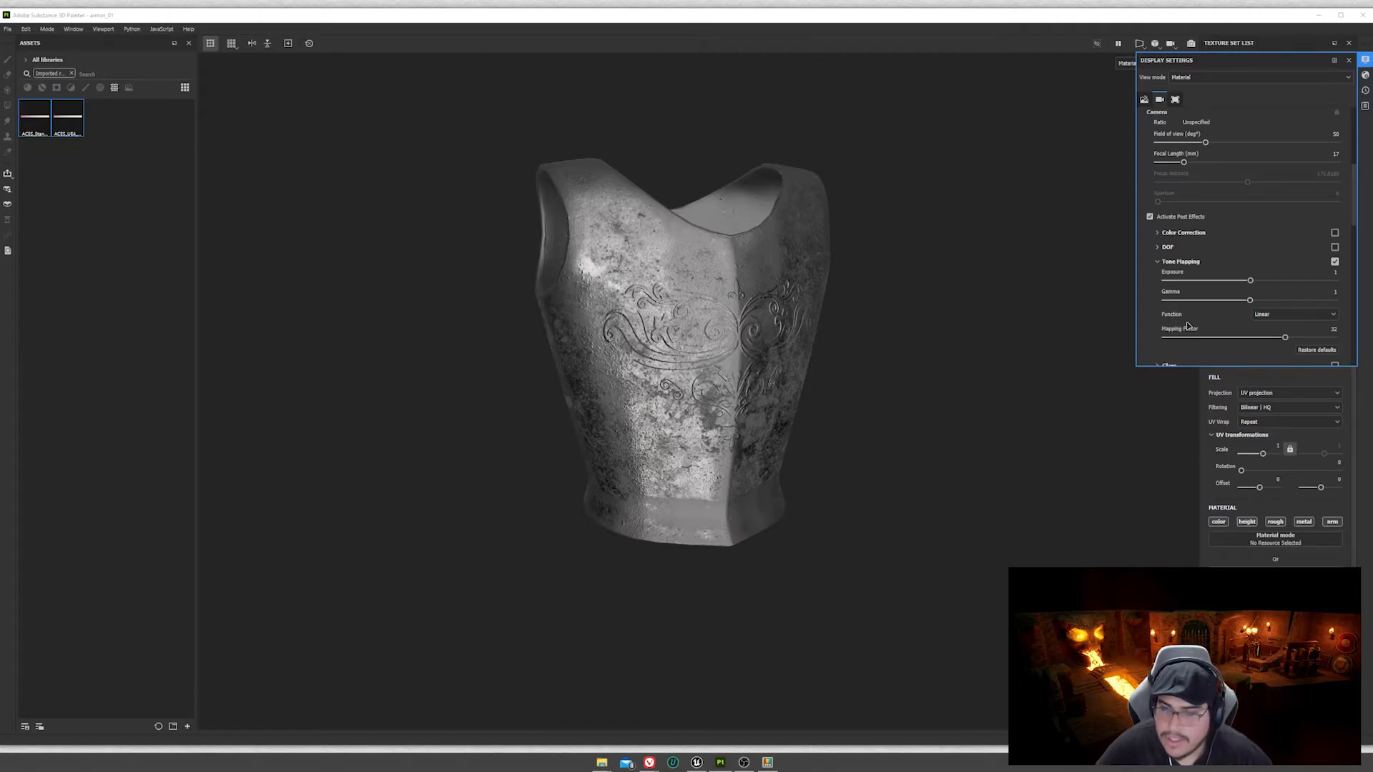
pyautogui.click(1270, 315)
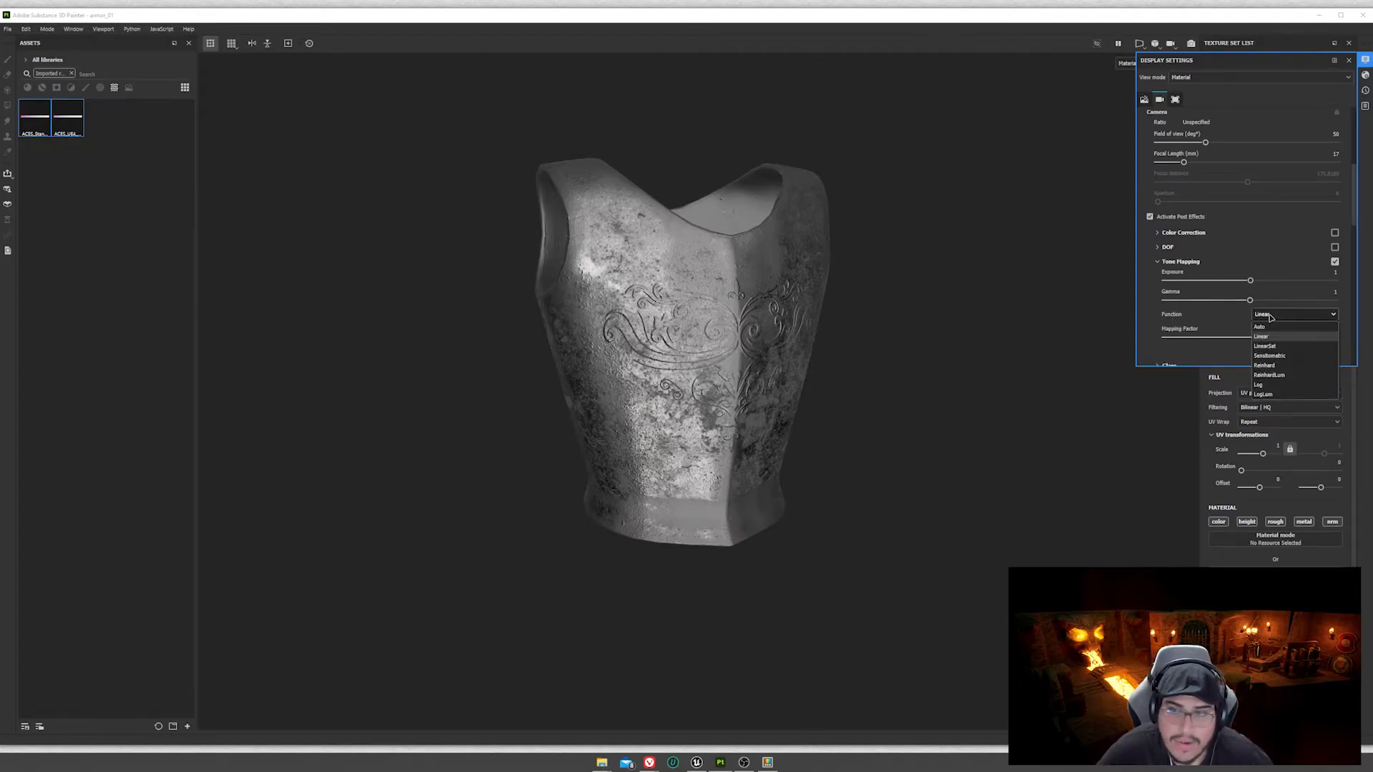
pyautogui.click(1260, 384)
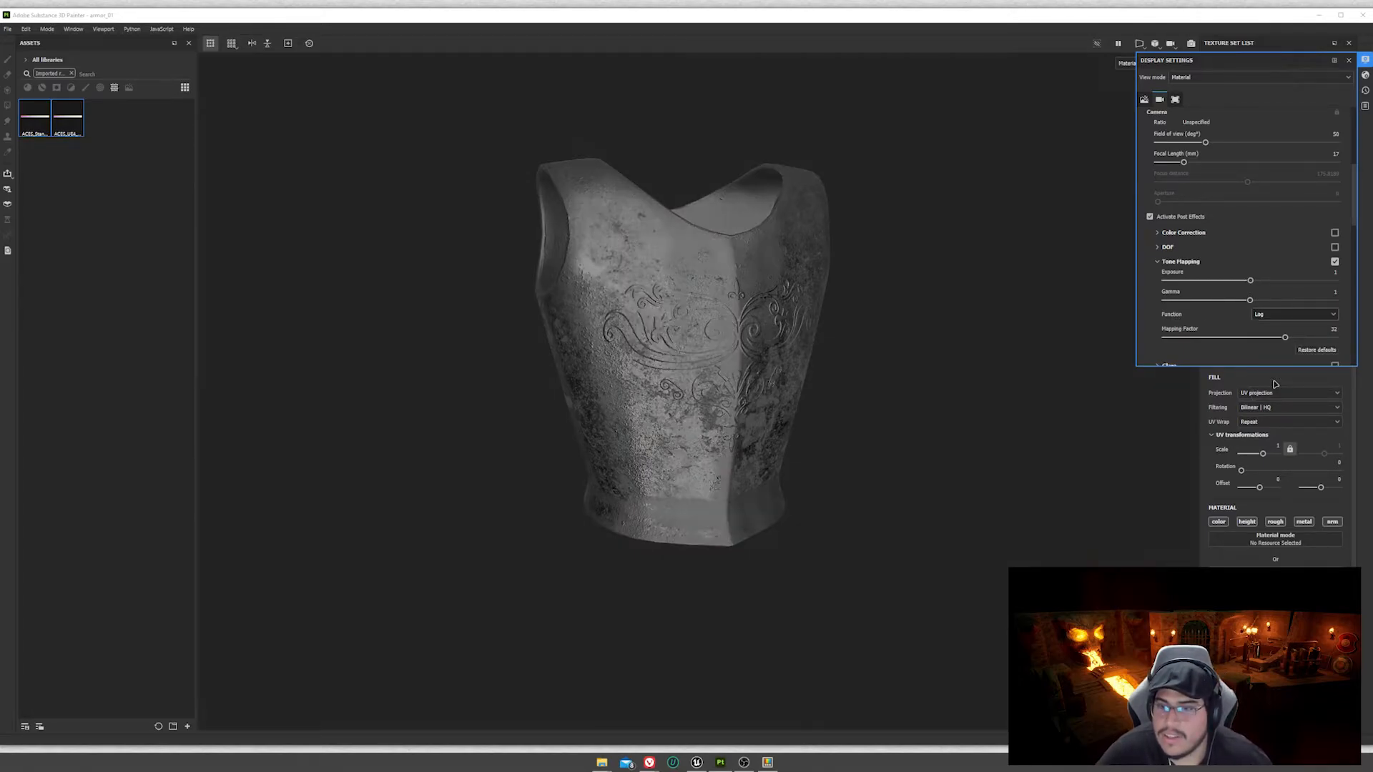
# Activate the color profile in the display settings and assign ACES_UE4_Log as its profile
pyautogui.keyDown('alt'); pyautogui.moveTo(886, 323); pyautogui.dragTo(883, 362, button='middle'); pyautogui.keyUp('alt')
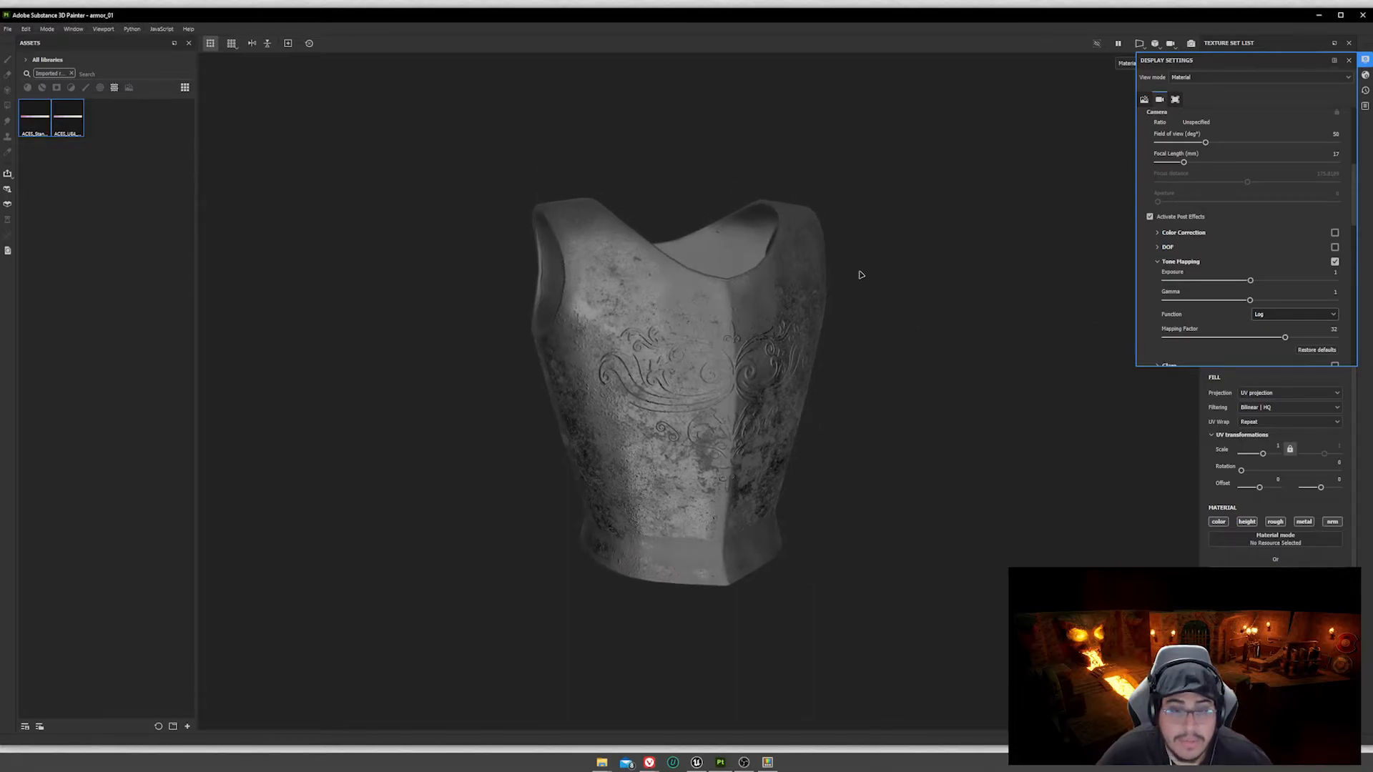
pyautogui.moveTo(850, 434)
pyautogui.keyDown('alt'); pyautogui.mouseDown()
pyautogui.moveTo(622, 438)
pyautogui.moveTo(953, 560)
pyautogui.moveTo(1048, 423)
pyautogui.moveTo(1142, 430)
pyautogui.moveTo(856, 429)
pyautogui.moveTo(858, 441)
pyautogui.mouseUp(); pyautogui.keyUp('alt')
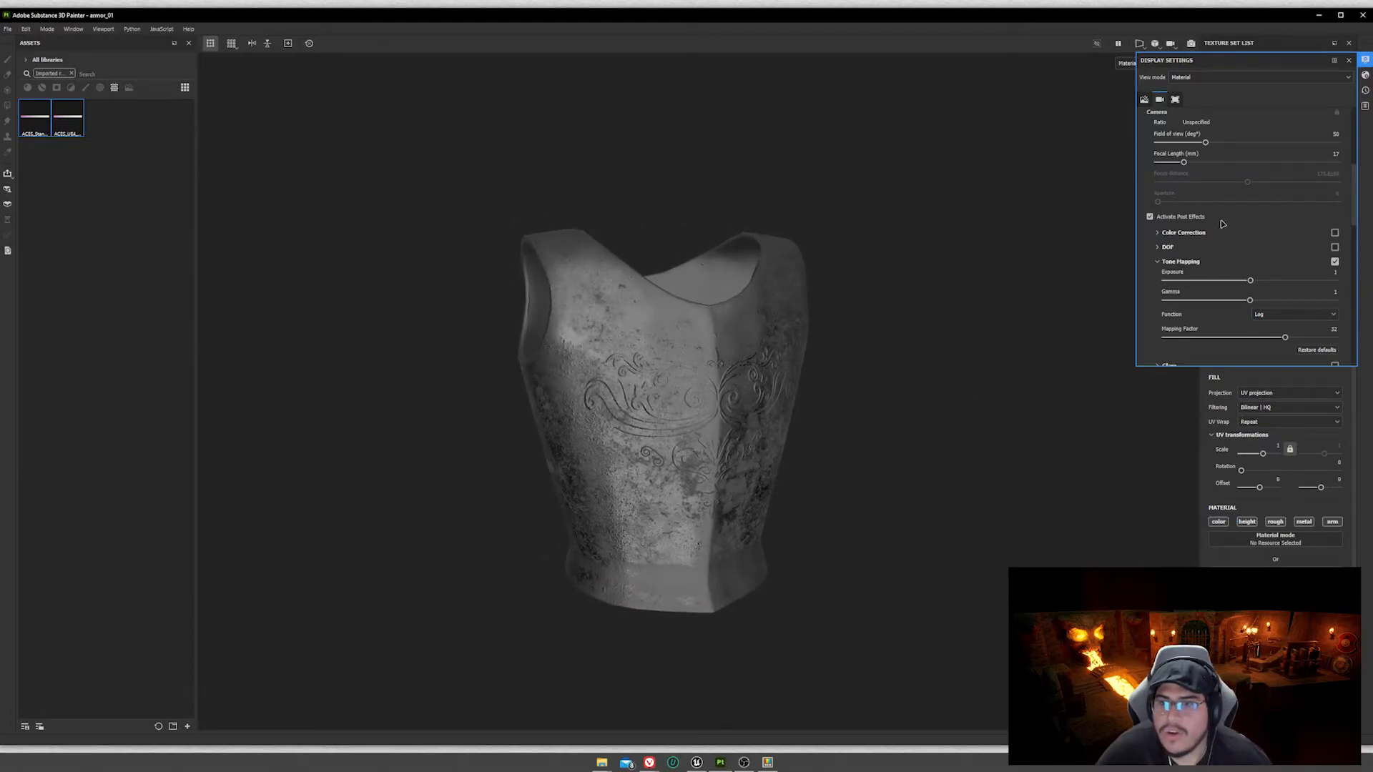
pyautogui.scroll(-10, 1206, 249)
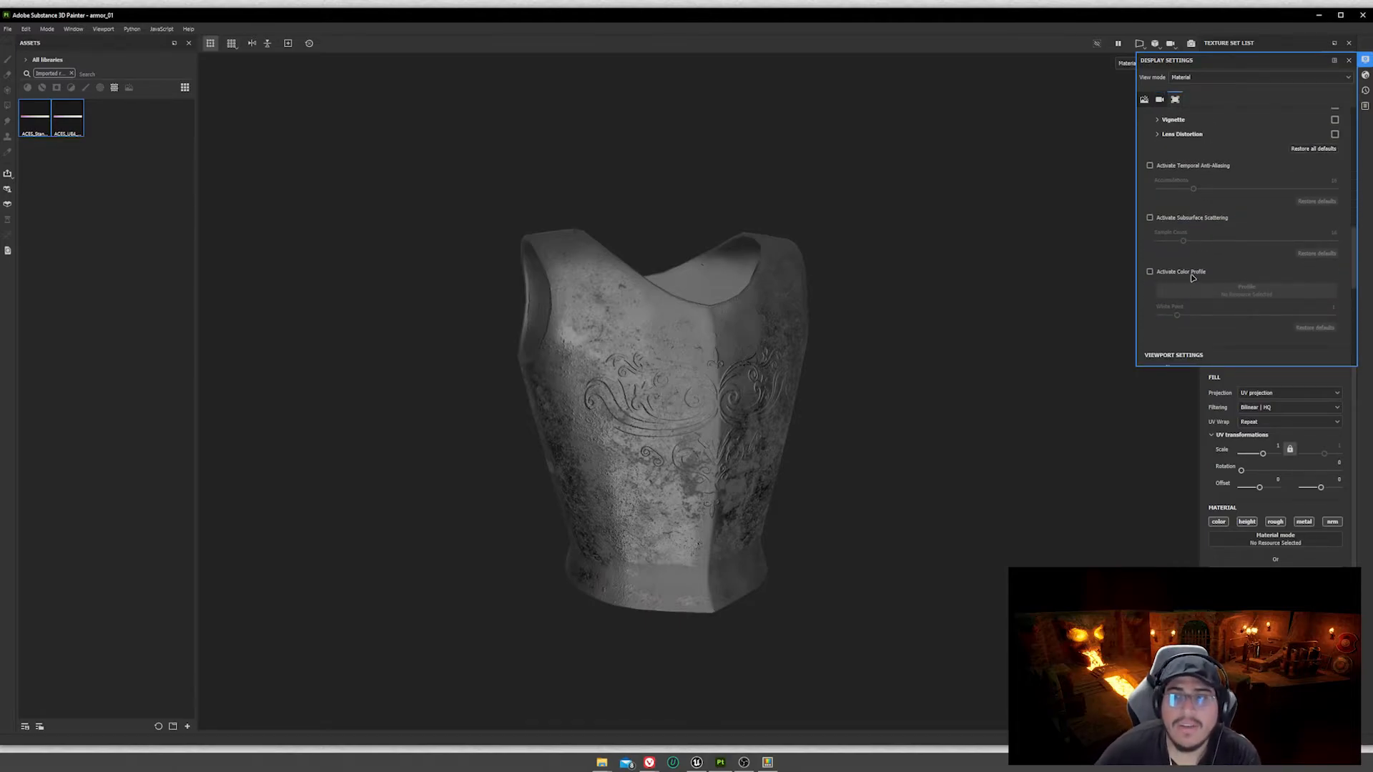
pyautogui.click(1149, 272)
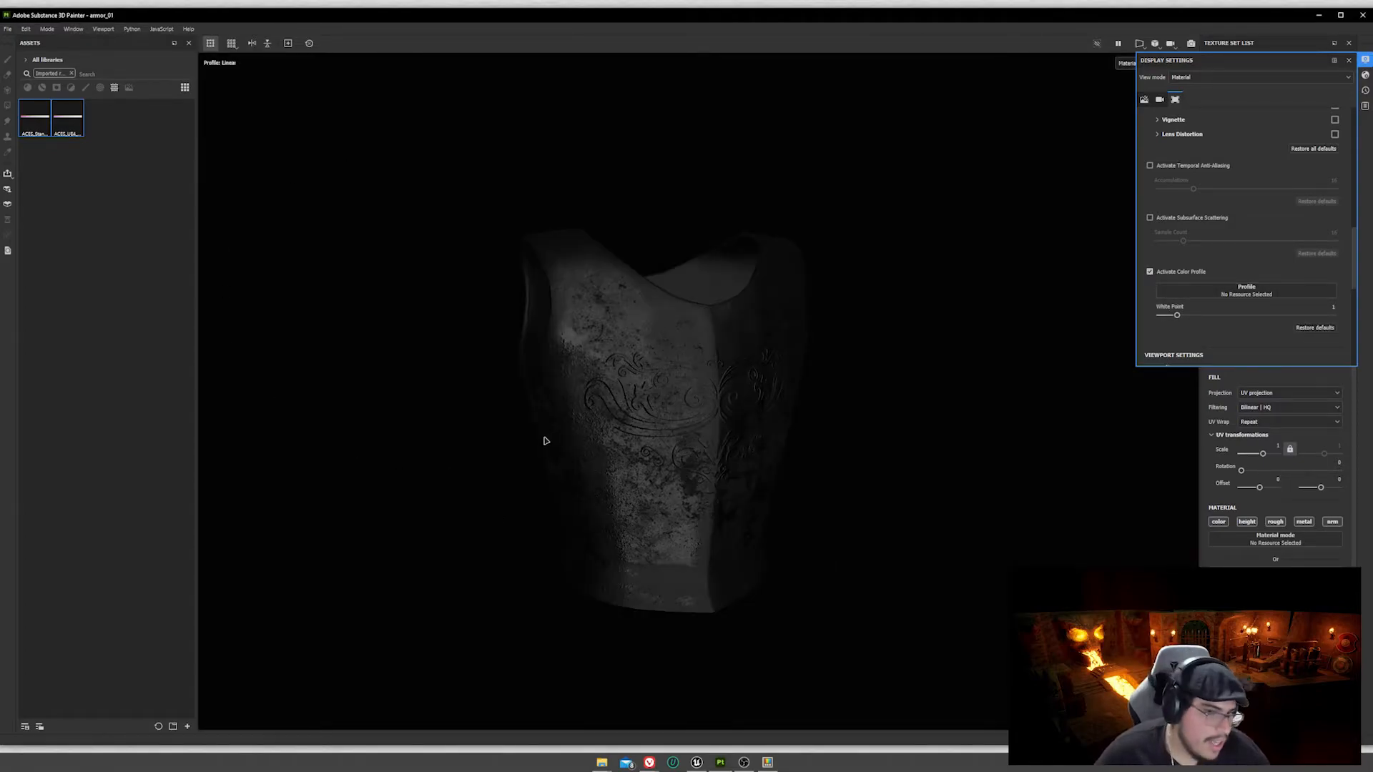
pyautogui.keyDown('alt'); pyautogui.moveTo(812, 436); pyautogui.dragTo(707, 412); pyautogui.keyUp('alt')
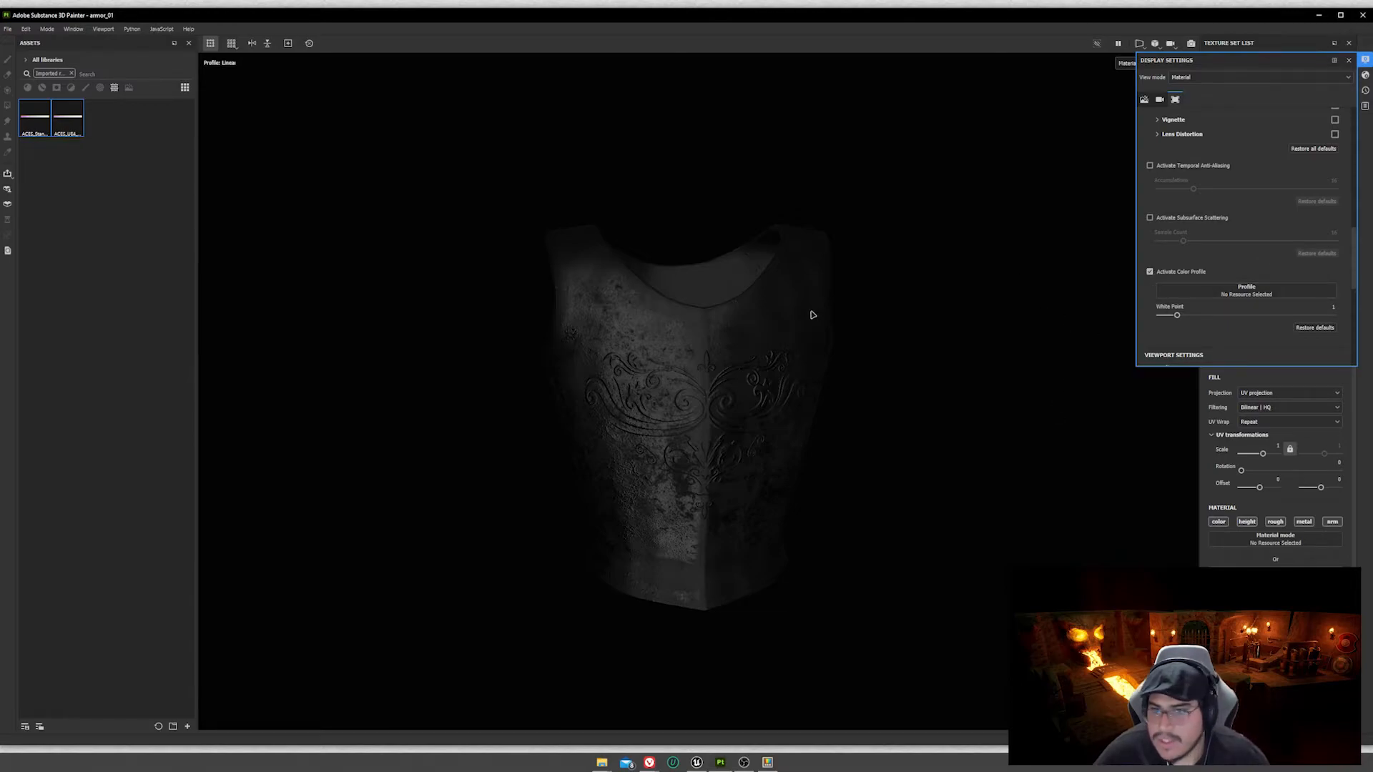
pyautogui.click(1253, 291)
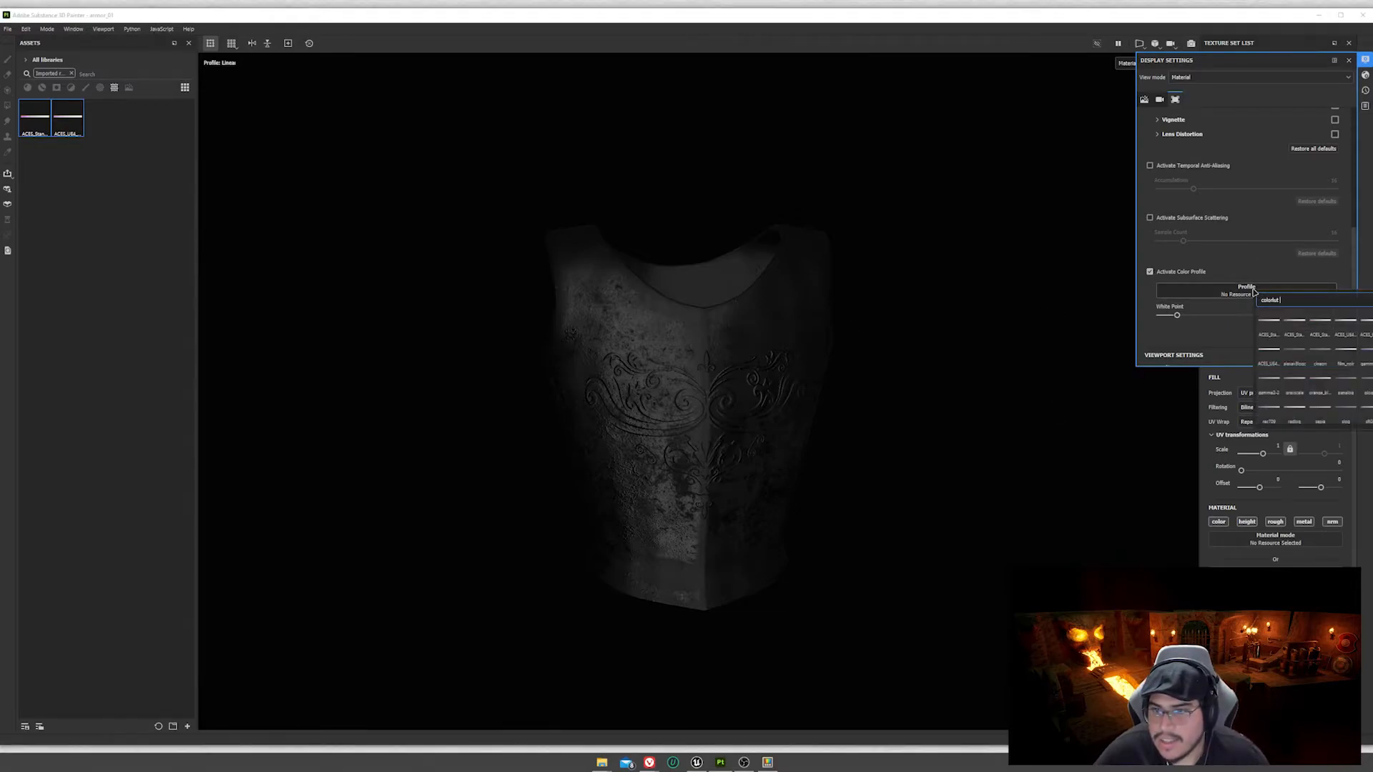
pyautogui.click(1345, 341)
# Examine the armor's engraved and worn metal surfaces up close and from several angles under the ACES_UE4_Log profile
pyautogui.keyDown('alt'); pyautogui.moveTo(834, 309); pyautogui.dragTo(725, 416); pyautogui.keyUp('alt')
pyautogui.scroll(3, 725, 417)
pyautogui.scroll(5, 725, 416)
pyautogui.keyDown('alt'); pyautogui.moveTo(736, 533); pyautogui.dragTo(720, 438); pyautogui.keyUp('alt')
pyautogui.keyDown('alt'); pyautogui.moveTo(720, 438); pyautogui.dragTo(776, 286, button='middle'); pyautogui.keyUp('alt')
pyautogui.keyDown('alt'); pyautogui.moveTo(776, 286); pyautogui.dragTo(669, 592); pyautogui.keyUp('alt')
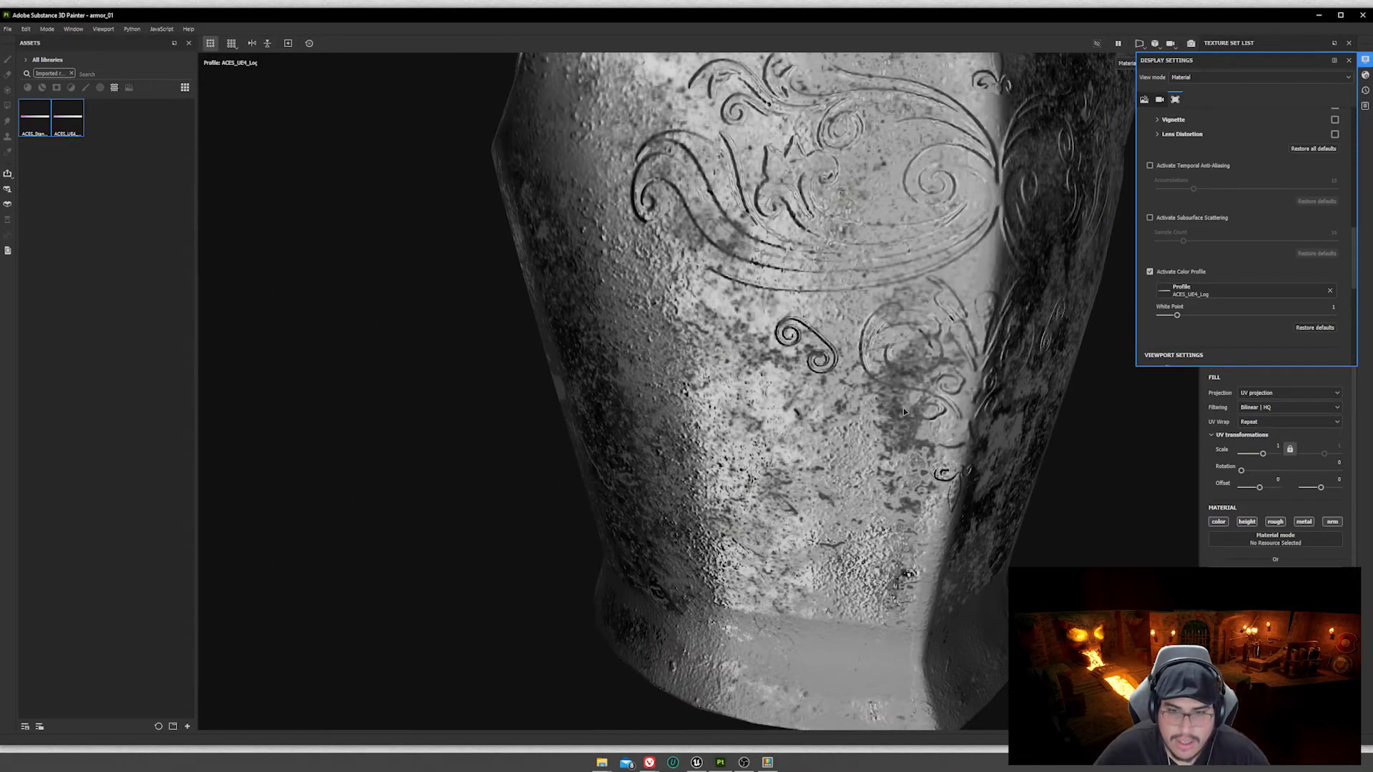
pyautogui.keyDown('alt'); pyautogui.moveTo(901, 415); pyautogui.dragTo(830, 358); pyautogui.keyUp('alt')
pyautogui.keyDown('alt'); pyautogui.moveTo(830, 358); pyautogui.dragTo(764, 424, button='middle'); pyautogui.keyUp('alt')
pyautogui.scroll(-5, 747, 470)
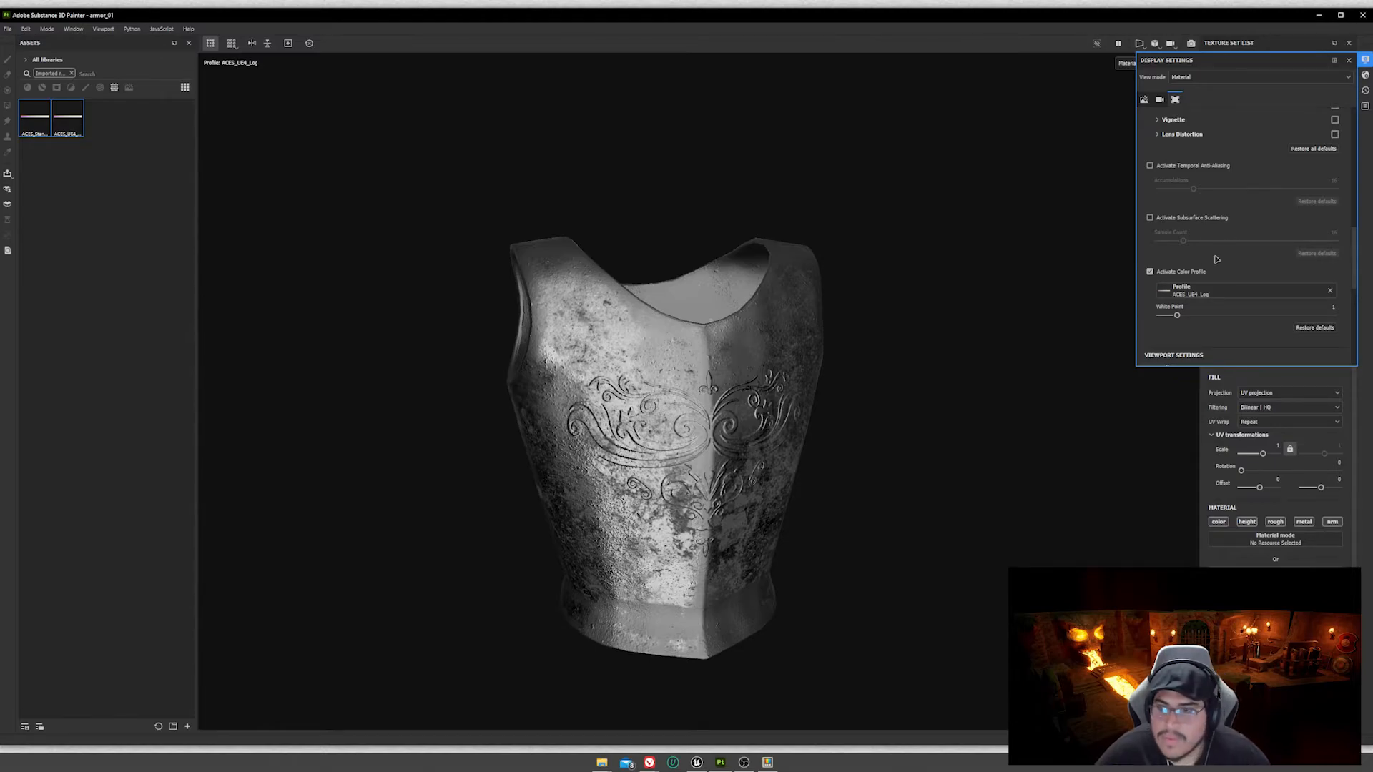
# Try the ACES_Standard_Log color profile on the armor
pyautogui.click(1222, 299)
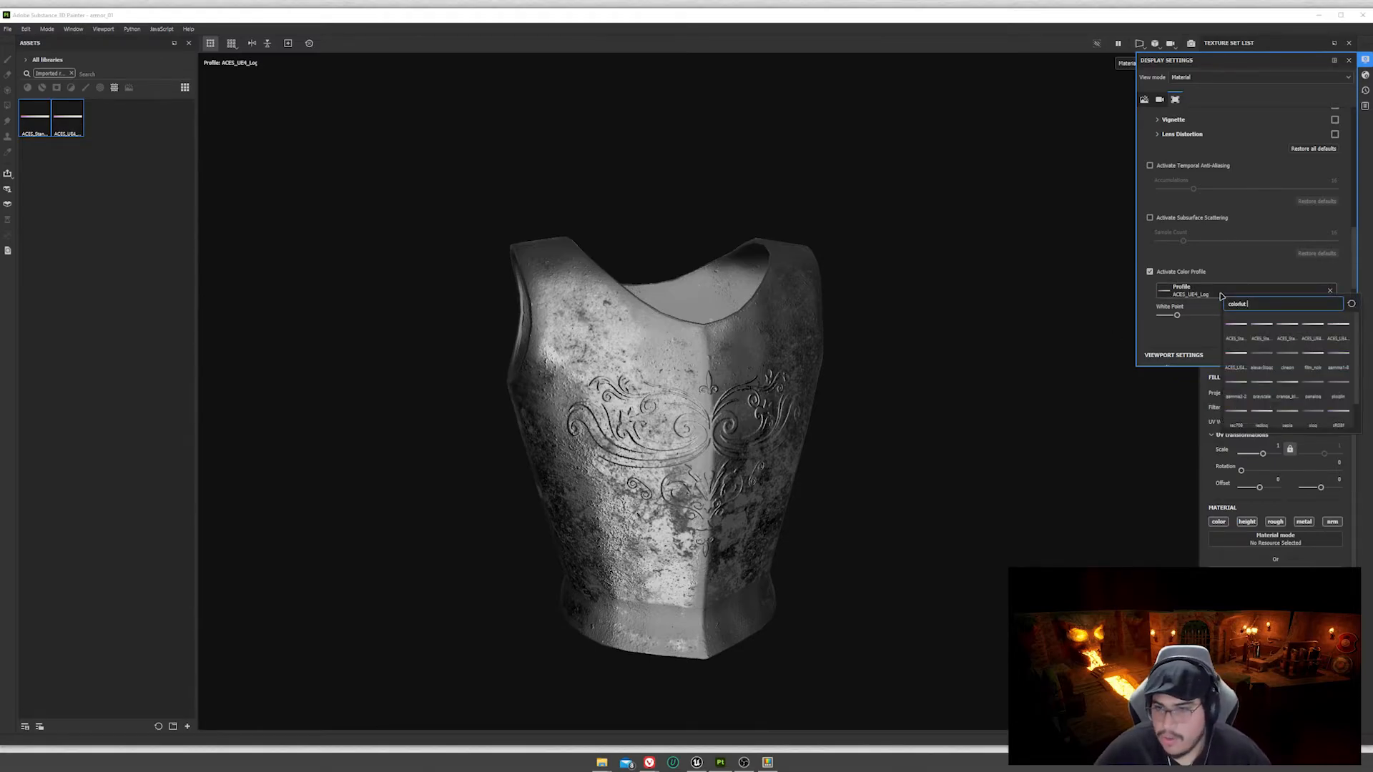
pyautogui.click(1235, 338)
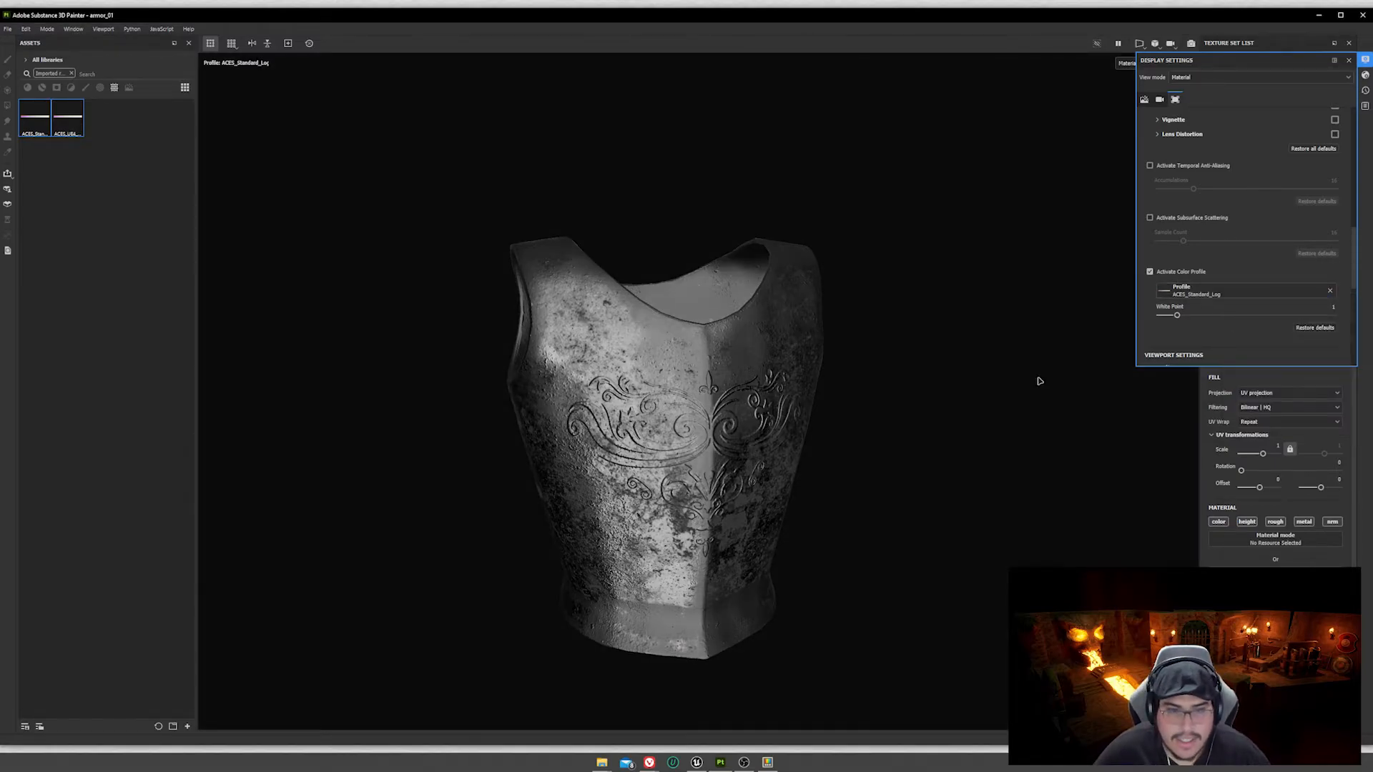
pyautogui.scroll(5, 723, 454)
pyautogui.scroll(-6, 715, 455)
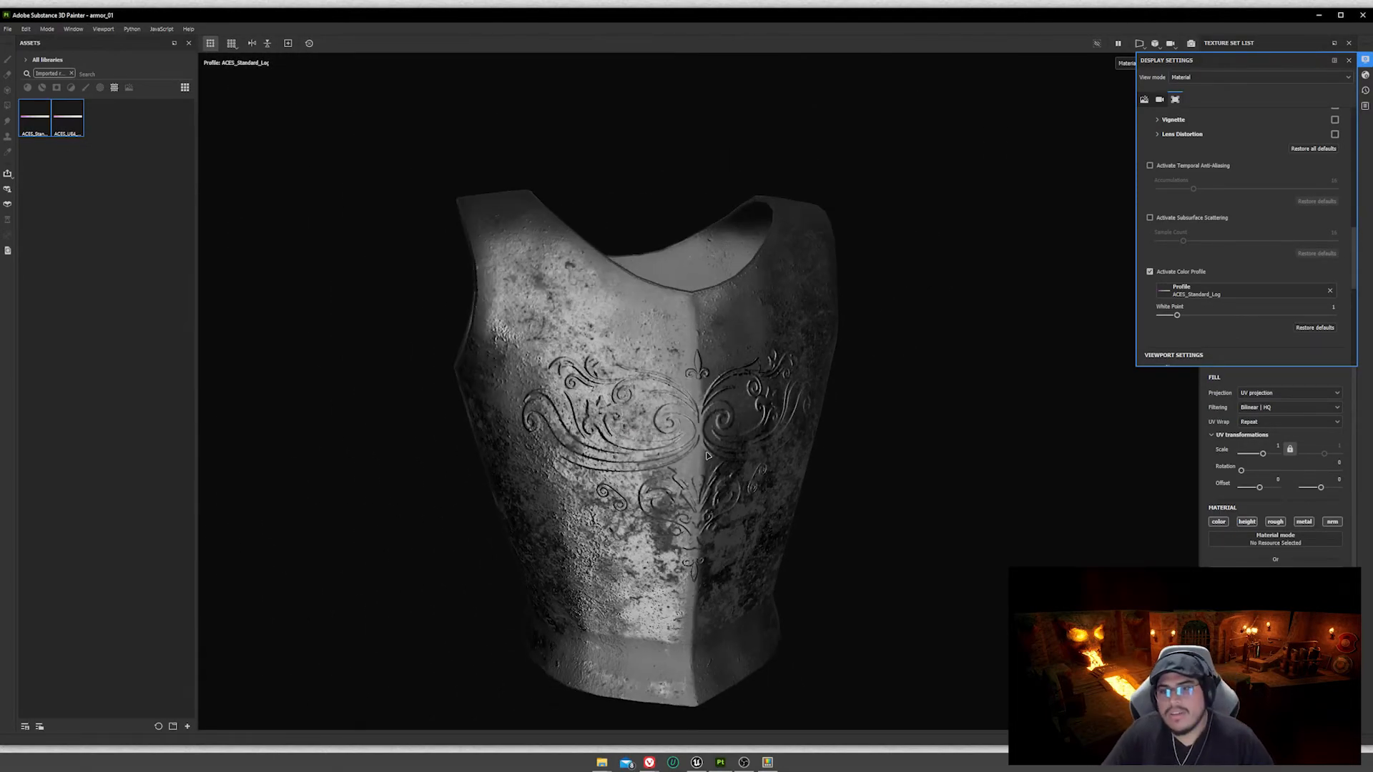
# Set the color profile back to ACES_UE4_Log
pyautogui.click(1167, 293)
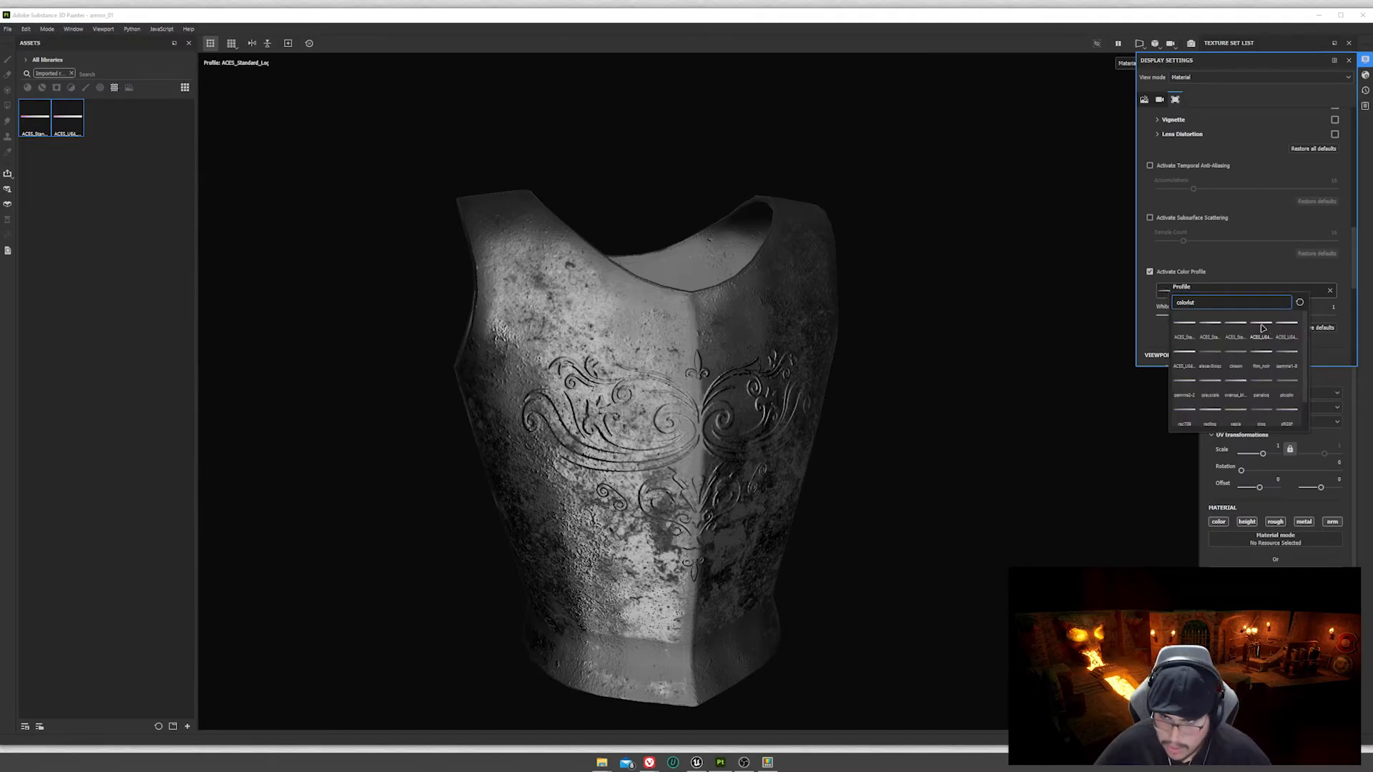
pyautogui.moveTo(1264, 326)
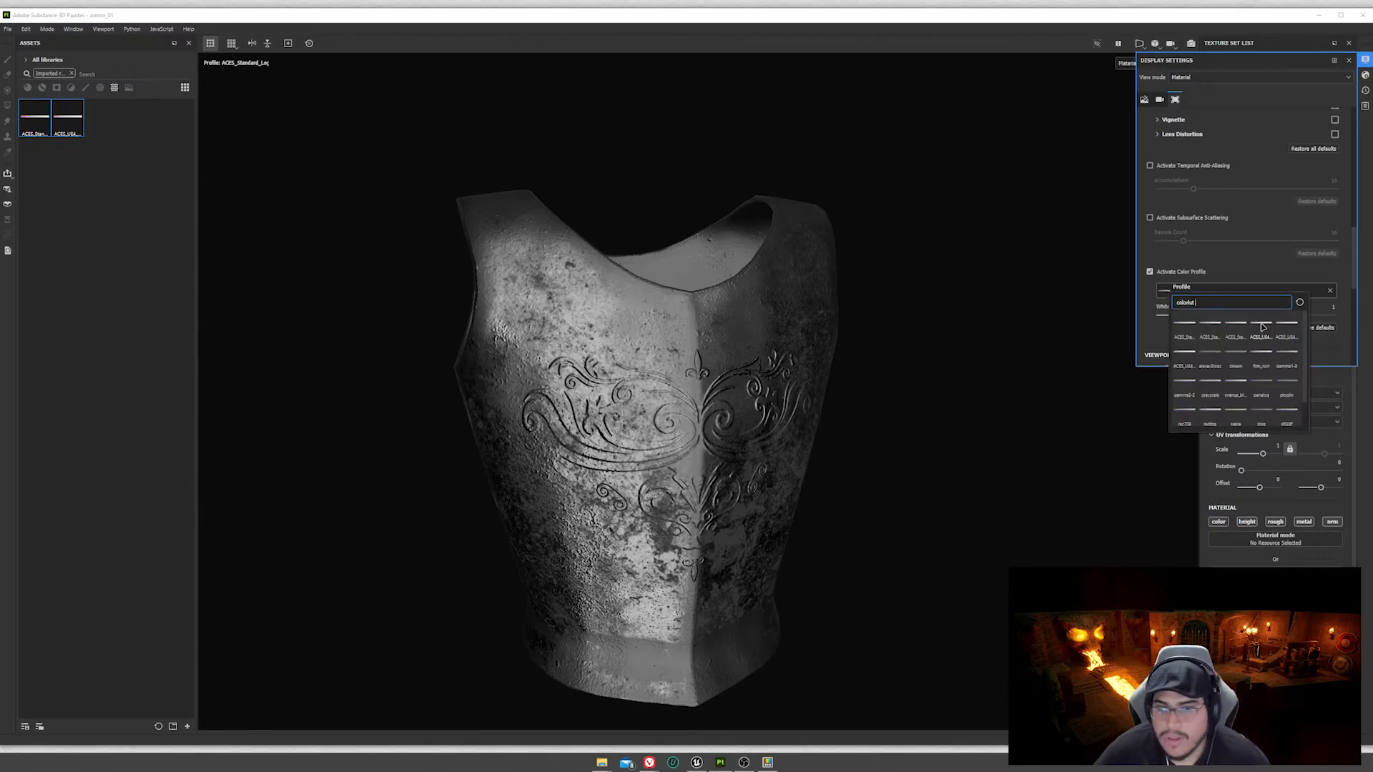
pyautogui.click(1261, 325)
pyautogui.scroll(-2, 737, 642)
pyautogui.keyDown('alt'); pyautogui.moveTo(737, 643); pyautogui.dragTo(761, 406, button='middle'); pyautogui.keyUp('alt')
pyautogui.moveTo(761, 407)
pyautogui.keyDown('alt'); pyautogui.mouseDown()
pyautogui.moveTo(760, 418)
pyautogui.moveTo(969, 429)
pyautogui.moveTo(678, 401)
pyautogui.moveTo(744, 408)
pyautogui.moveTo(870, 545)
pyautogui.mouseUp(); pyautogui.keyUp('alt')
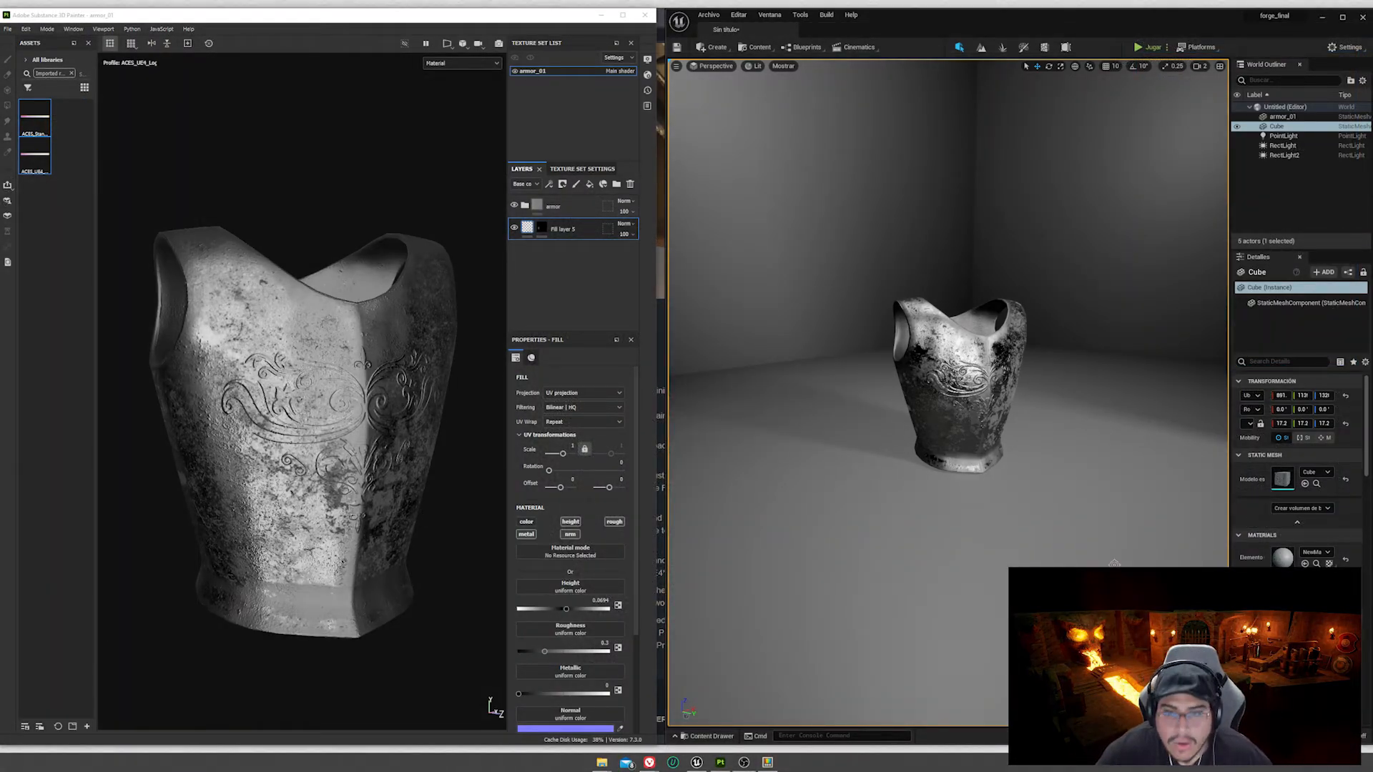
# Angle the armor like the one in Unreal Engine, render it with Iray, and compare both views
pyautogui.moveTo(381, 505)
pyautogui.keyDown('alt'); pyautogui.mouseDown()
pyautogui.moveTo(237, 468)
pyautogui.moveTo(254, 508)
pyautogui.mouseUp(); pyautogui.keyUp('alt')
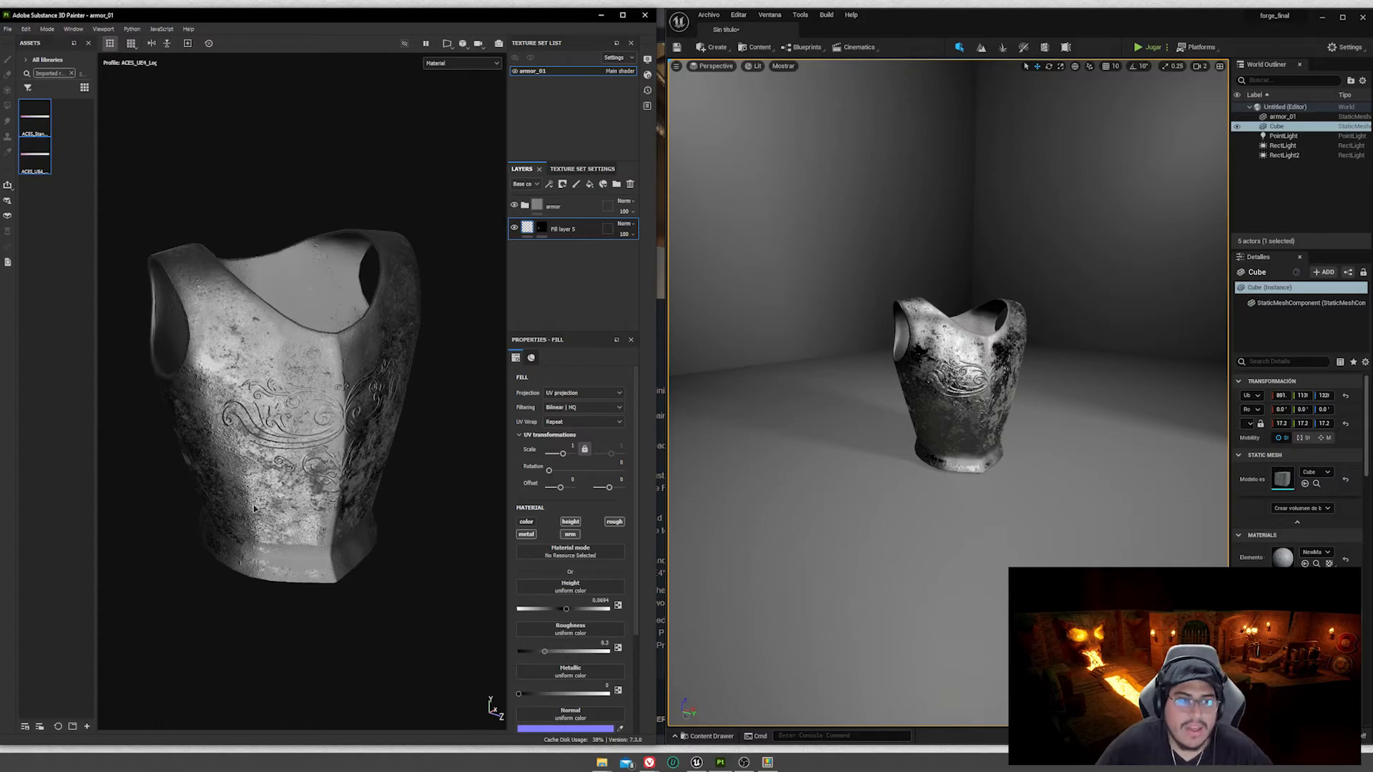
pyautogui.moveTo(283, 510)
pyautogui.keyDown('alt'); pyautogui.mouseDown()
pyautogui.moveTo(298, 497)
pyautogui.moveTo(285, 557)
pyautogui.moveTo(319, 504)
pyautogui.moveTo(257, 529)
pyautogui.moveTo(381, 483)
pyautogui.moveTo(192, 510)
pyautogui.moveTo(148, 486)
pyautogui.mouseUp(); pyautogui.keyUp('alt')
pyautogui.keyDown('alt'); pyautogui.moveTo(250, 514); pyautogui.dragTo(249, 500, button='middle'); pyautogui.keyUp('alt')
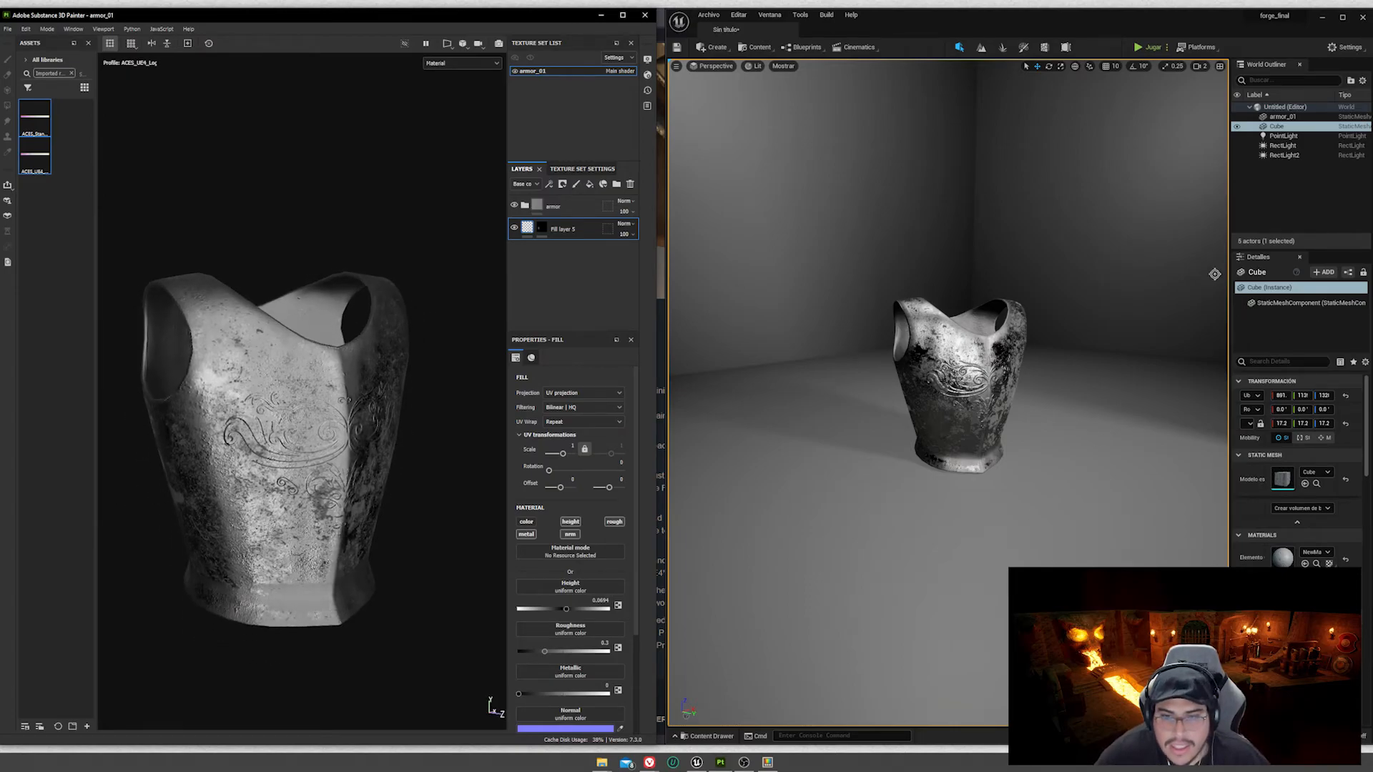
pyautogui.click(499, 43)
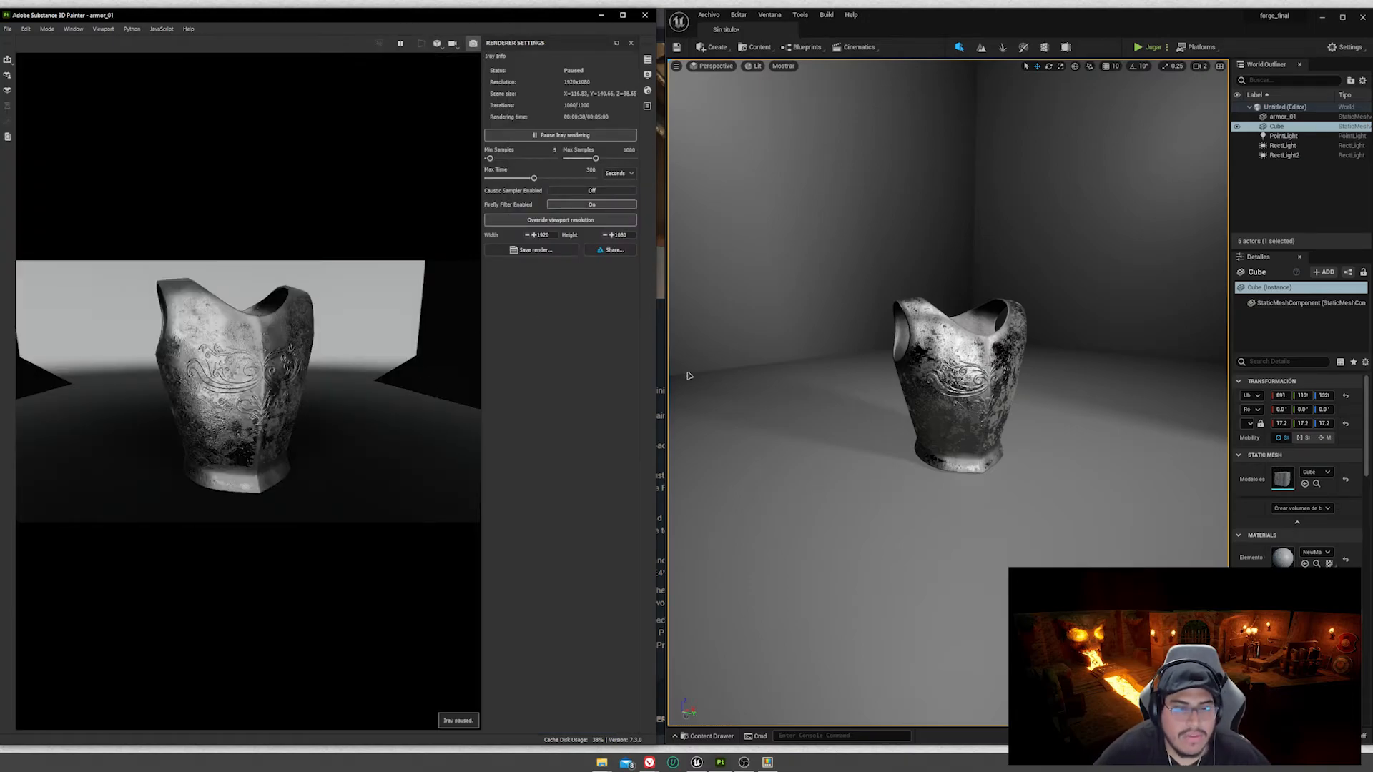
pyautogui.moveTo(945, 474); pyautogui.dragTo(962, 482)
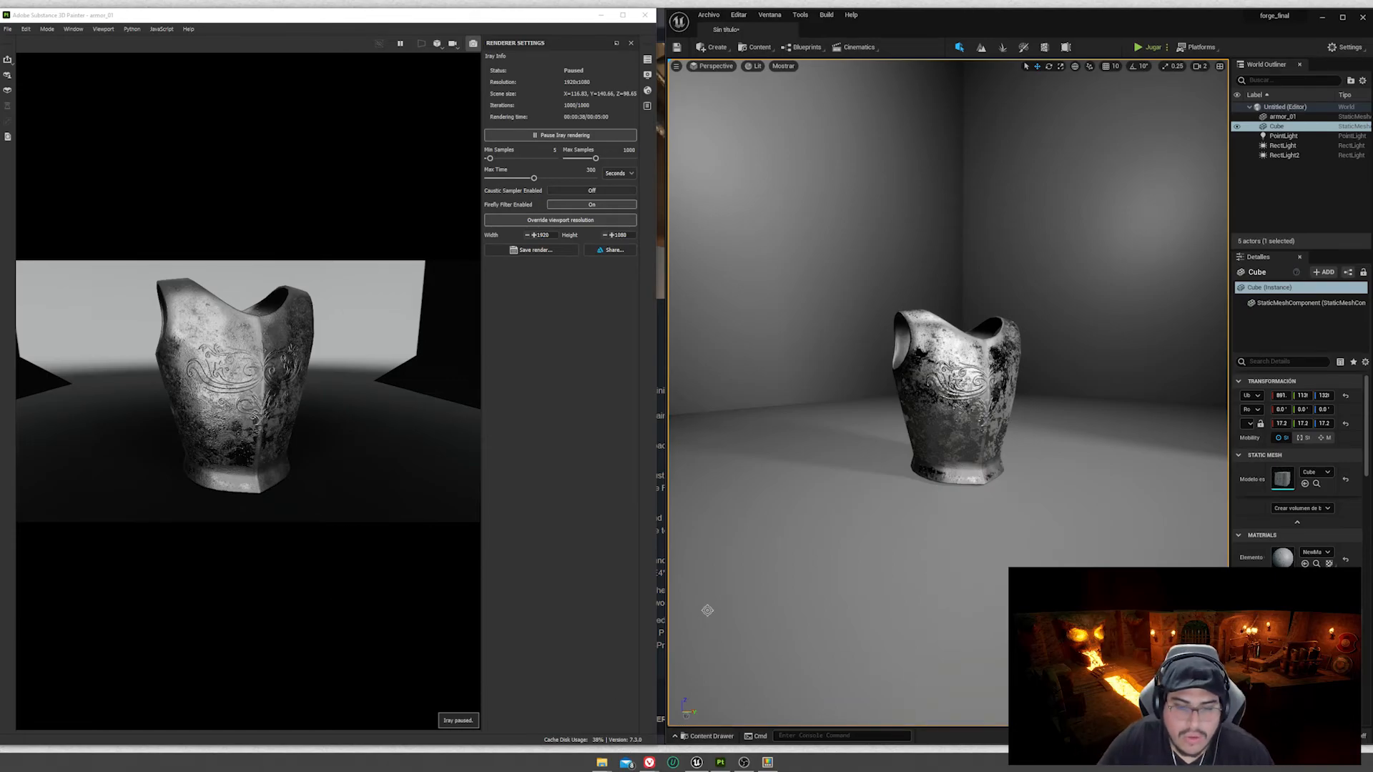
# Review the UE4 and ACES_UE4_Log comparison images on the ArtStation page in the browser, and return to Unreal Engine and Substance 3D Painter
pyautogui.click(650, 718)
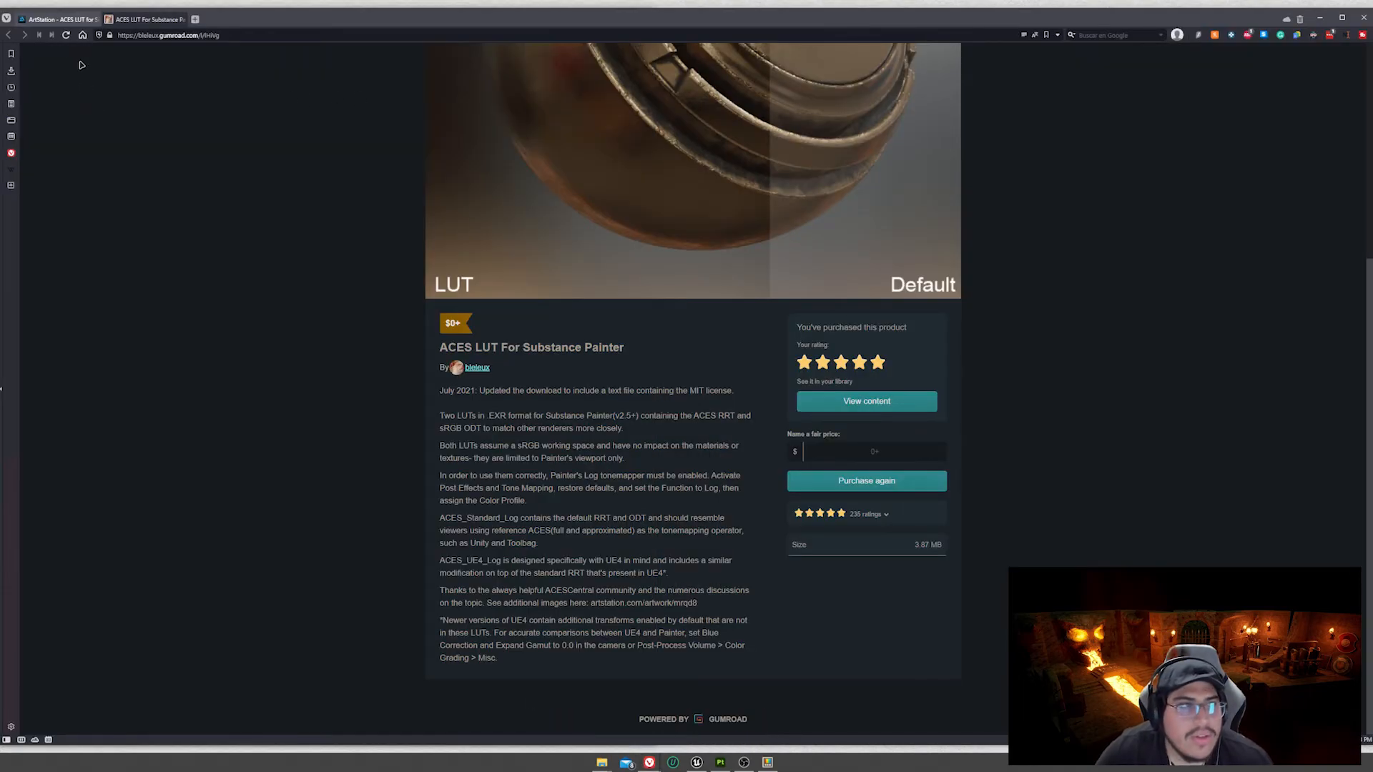
pyautogui.click(61, 19)
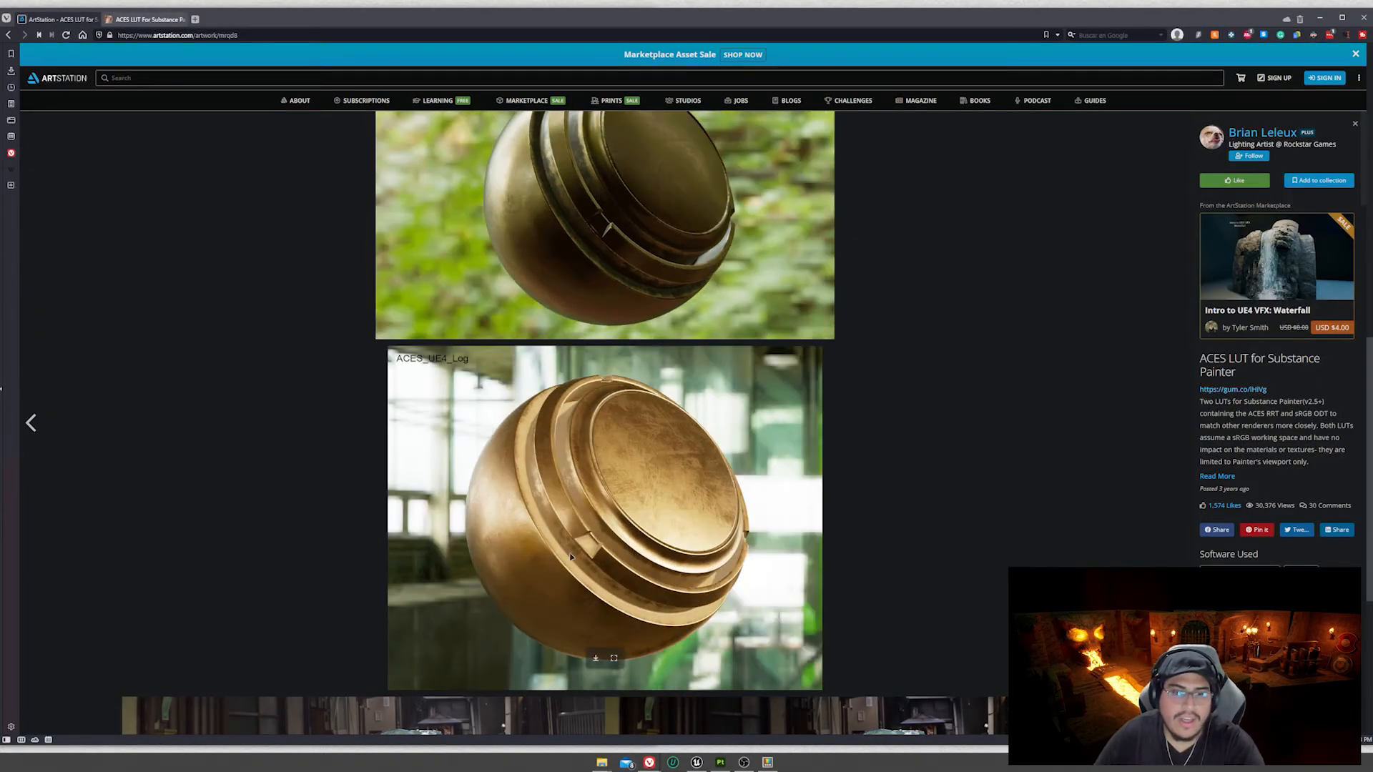
pyautogui.scroll(3, 608, 465)
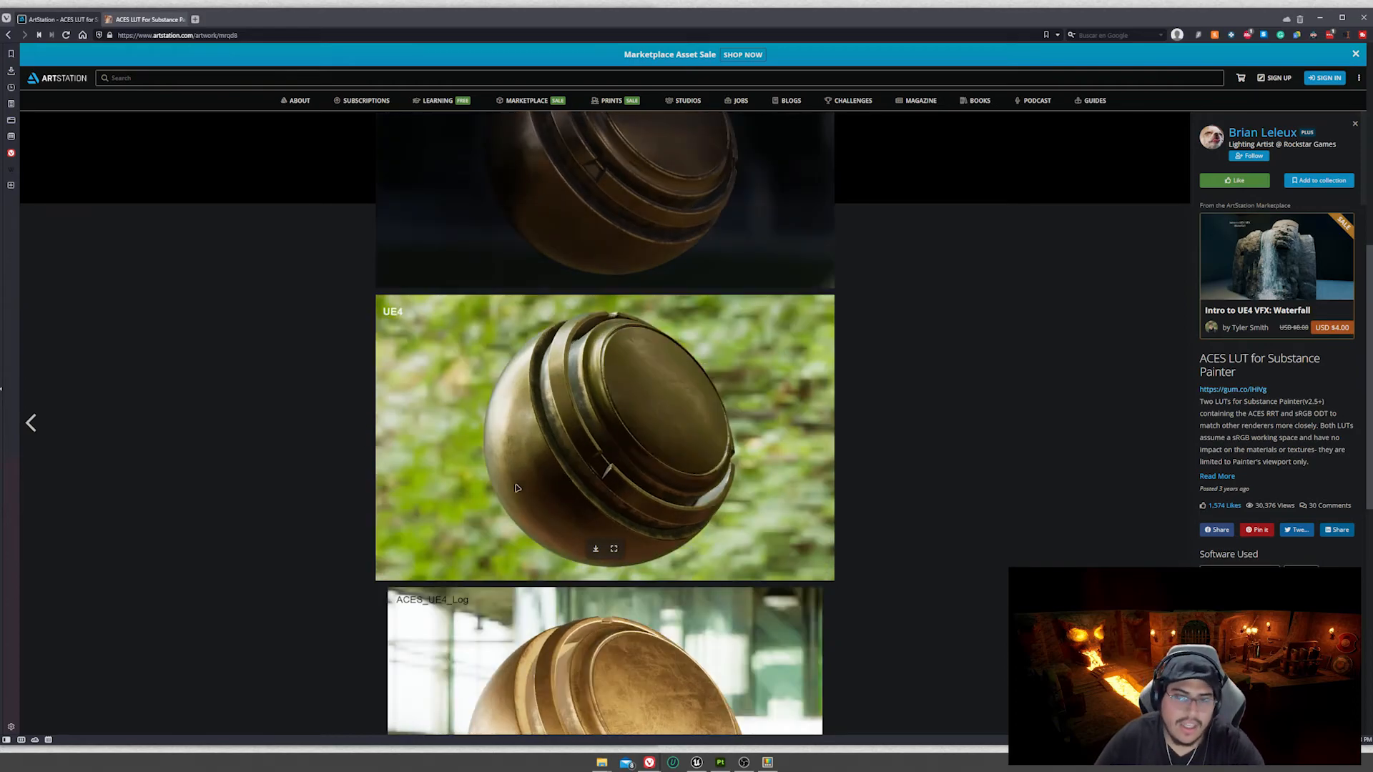
pyautogui.scroll(-5, 522, 487)
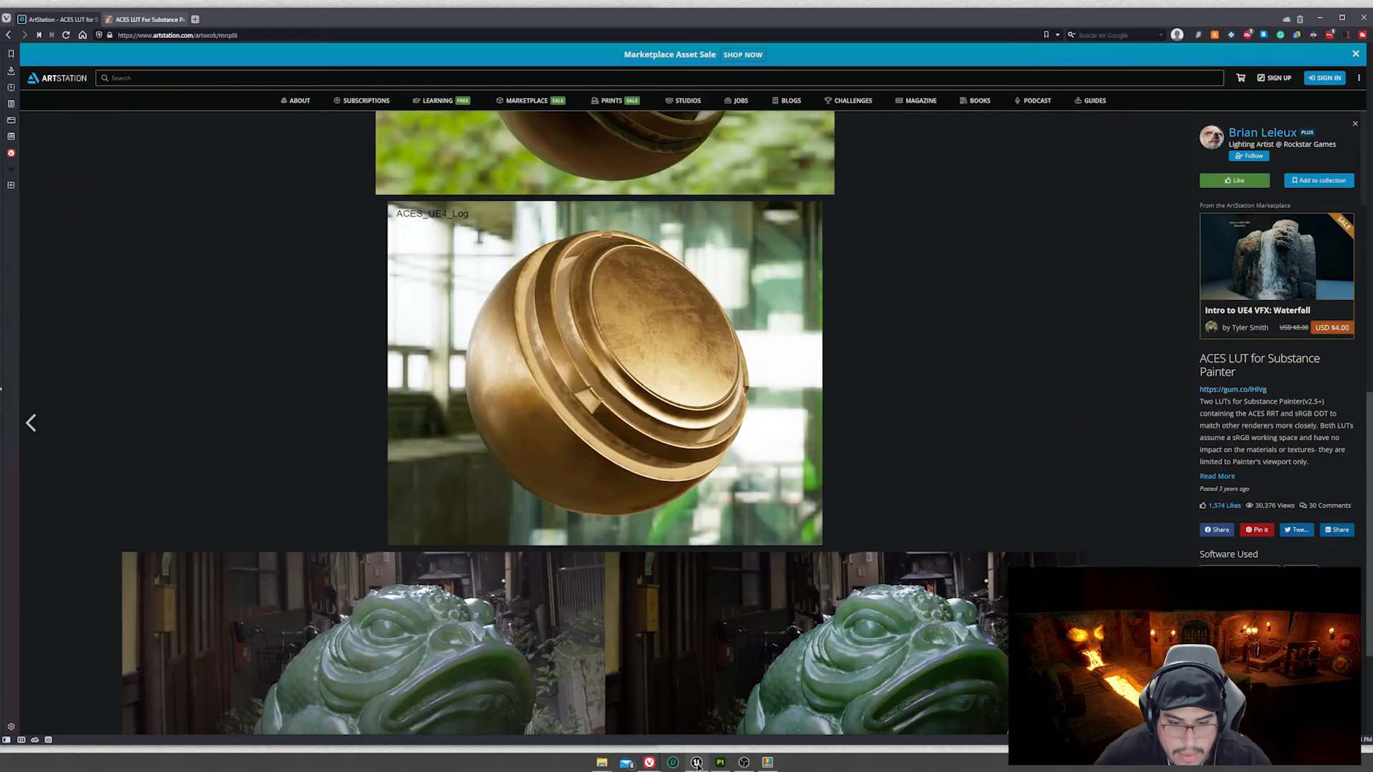
pyautogui.click(696, 763)
pyautogui.click(721, 764)
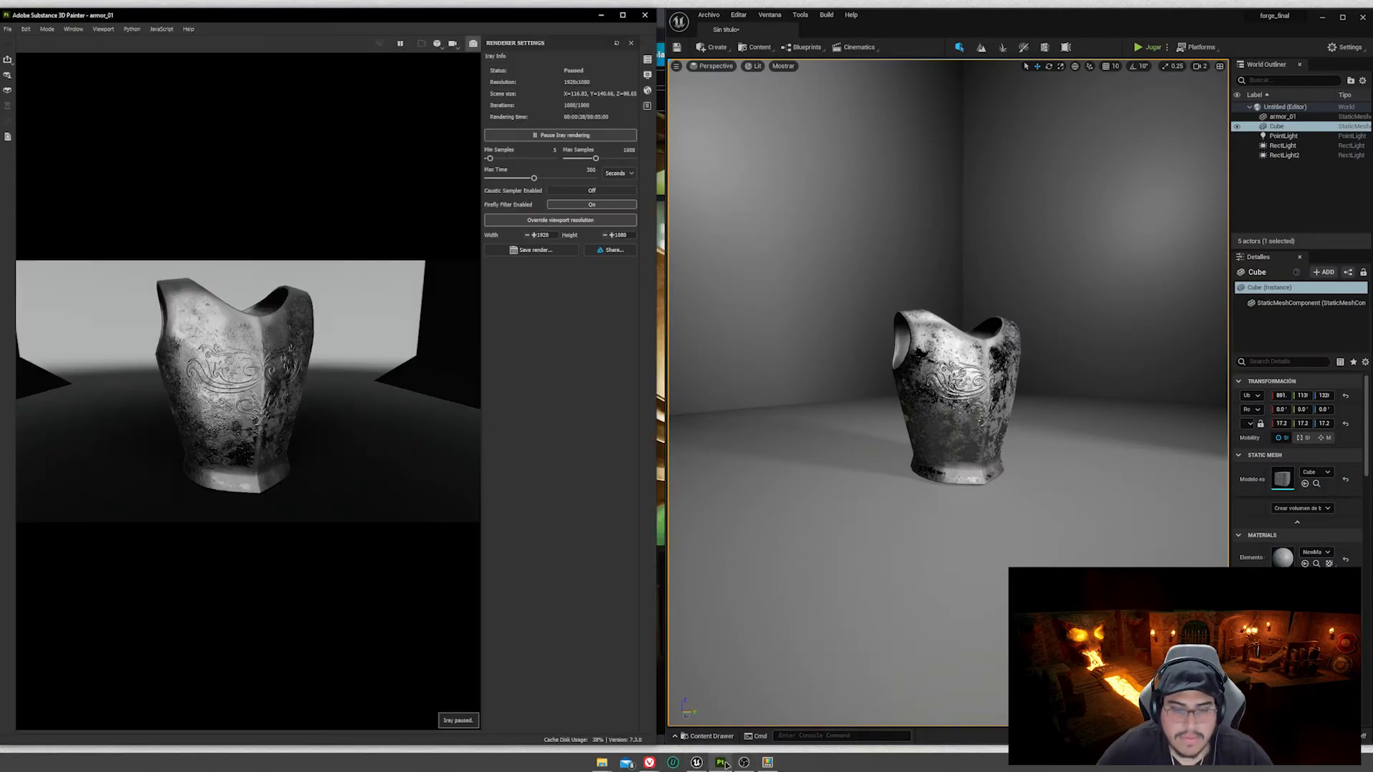